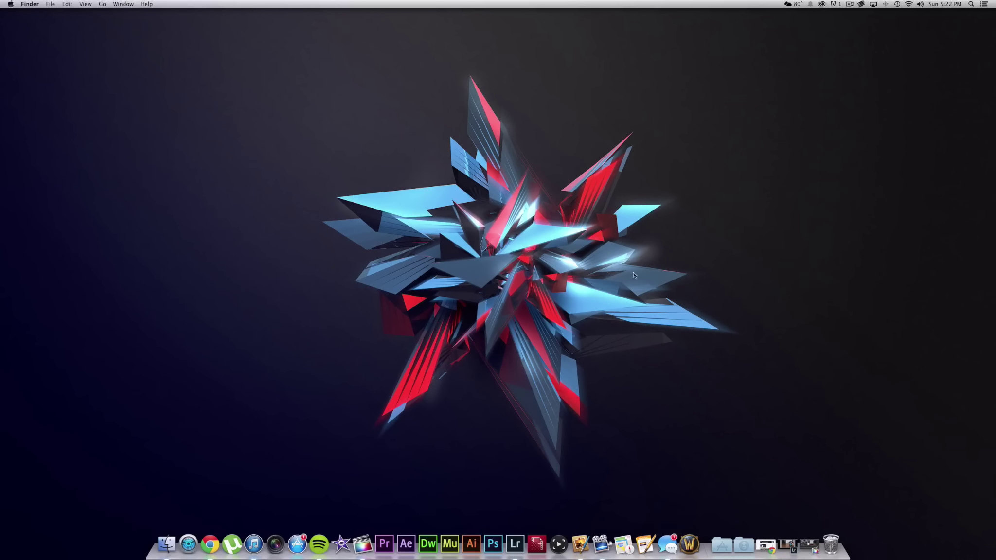
# - Bring up the minimised Final Cut Pro video project for a look and minimise it again
pyautogui.click(804, 536)
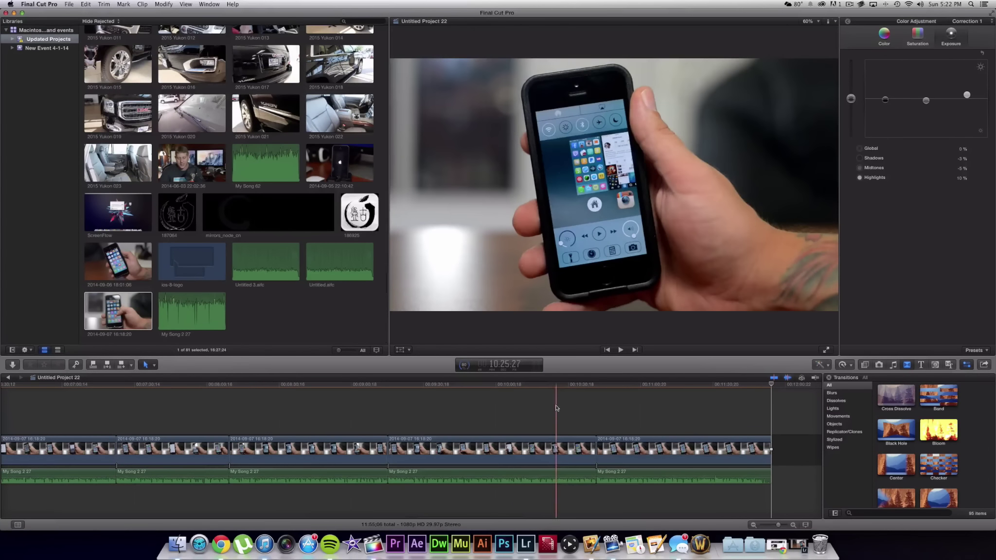
pyautogui.click(14, 13)
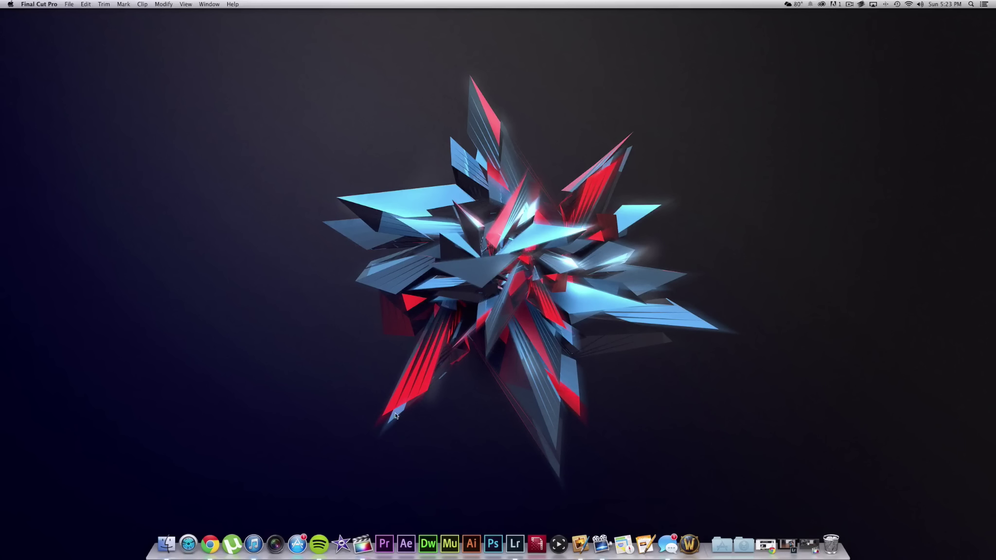
# - Switch to Lightroom and start importing photos and videos from the NIKON D600 camera
pyautogui.click(517, 543)
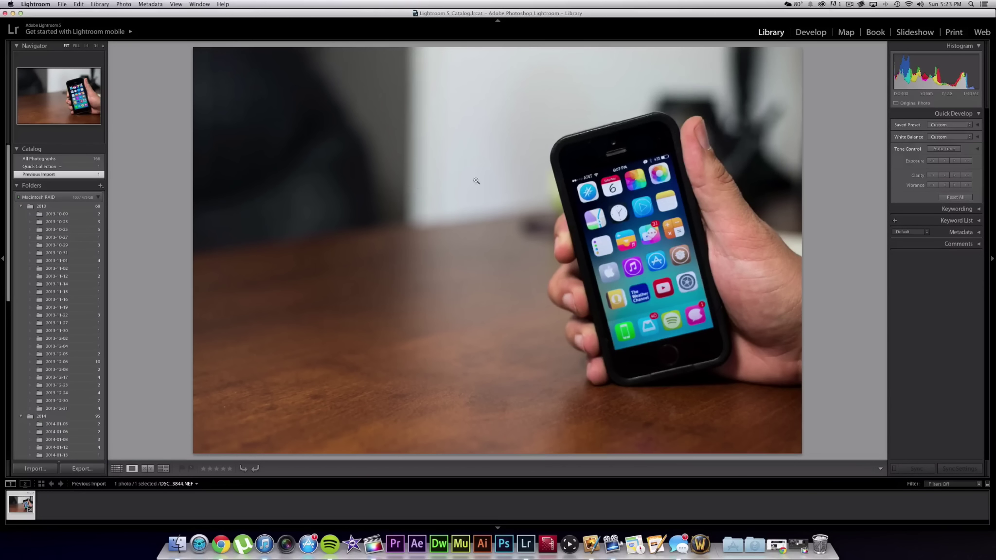
pyautogui.click(70, 4)
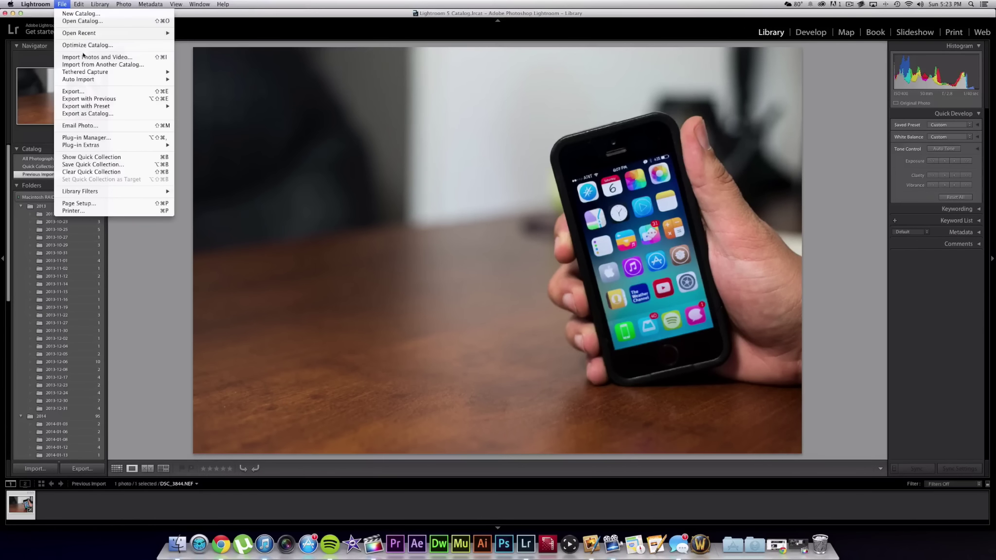
pyautogui.click(113, 74)
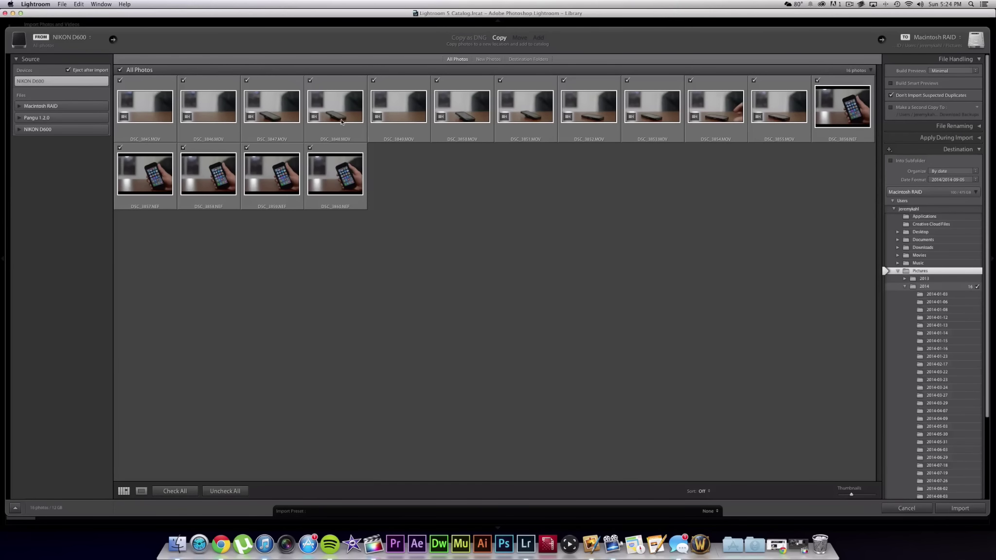
# - Preview the phone photos one by one at full size to compare them, and return to the thumbnail grid
pyautogui.doubleClick(844, 107)
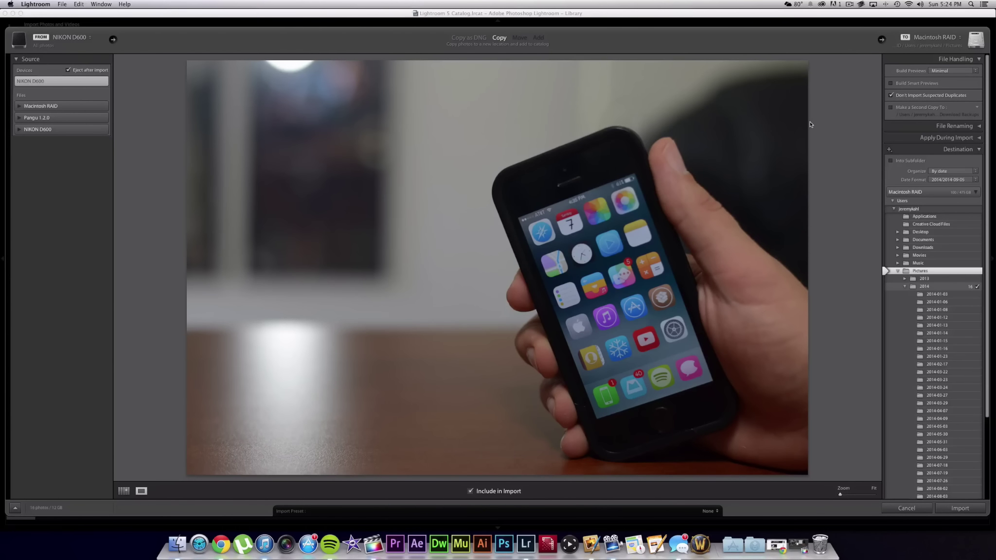
pyautogui.press('Right')
pyautogui.press('Right')
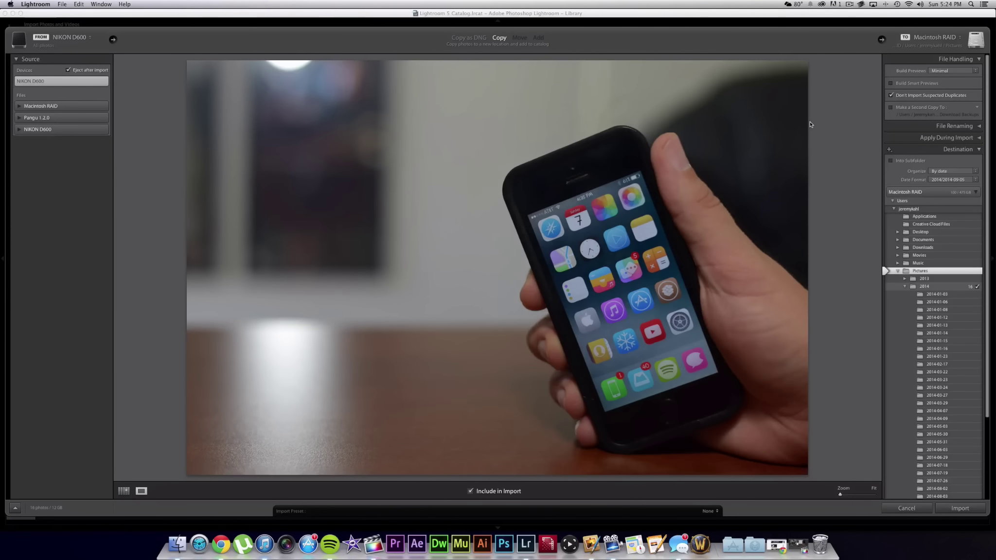
pyautogui.press('Right')
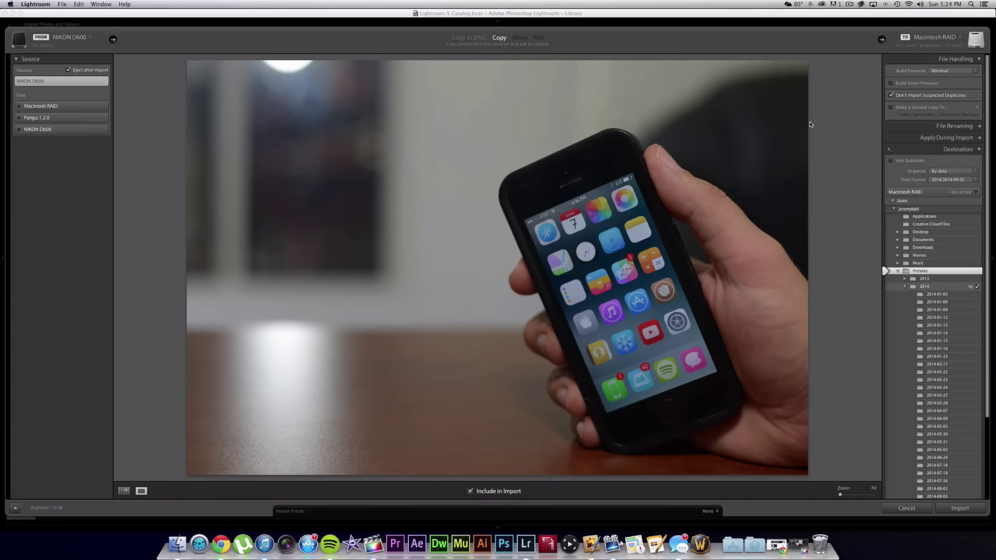
pyautogui.press('Right')
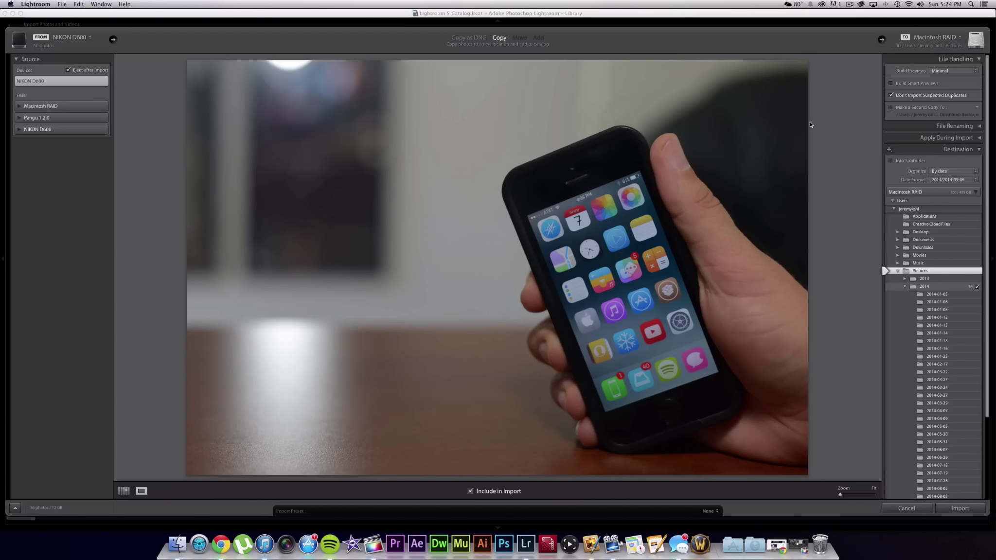
pyautogui.click(123, 490)
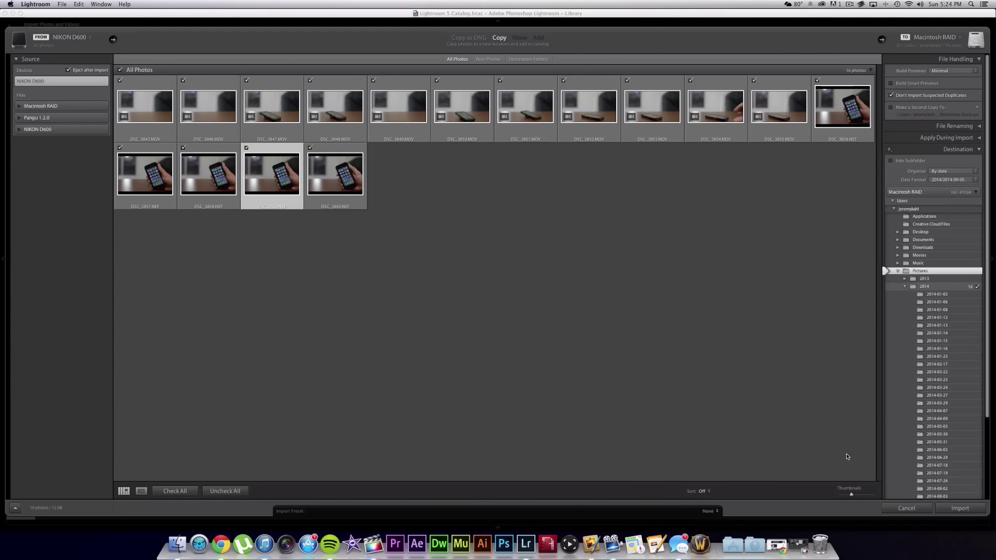
# - Import only the phone photo DSC_3859.NEF from the camera and open it in the large single-photo view
pyautogui.click(224, 492)
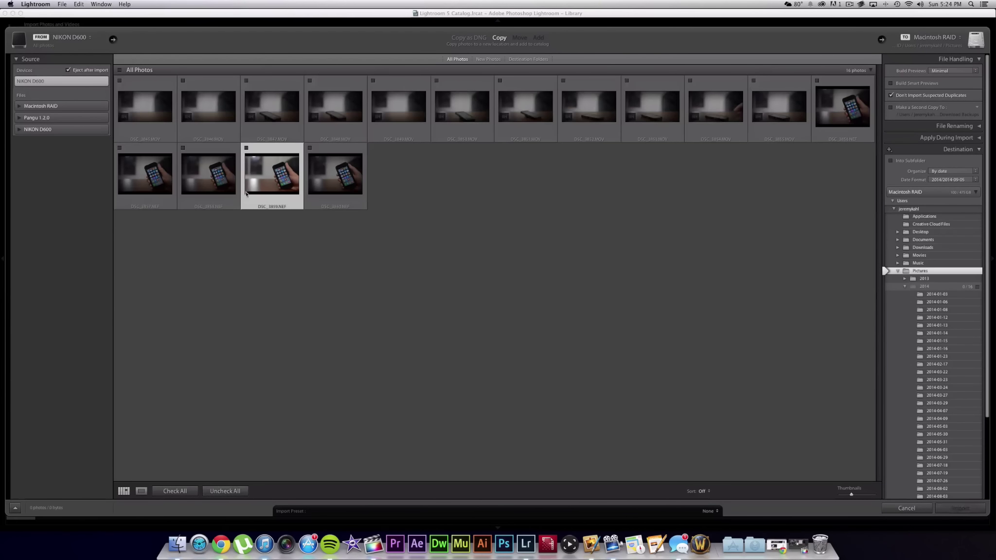
pyautogui.click(246, 147)
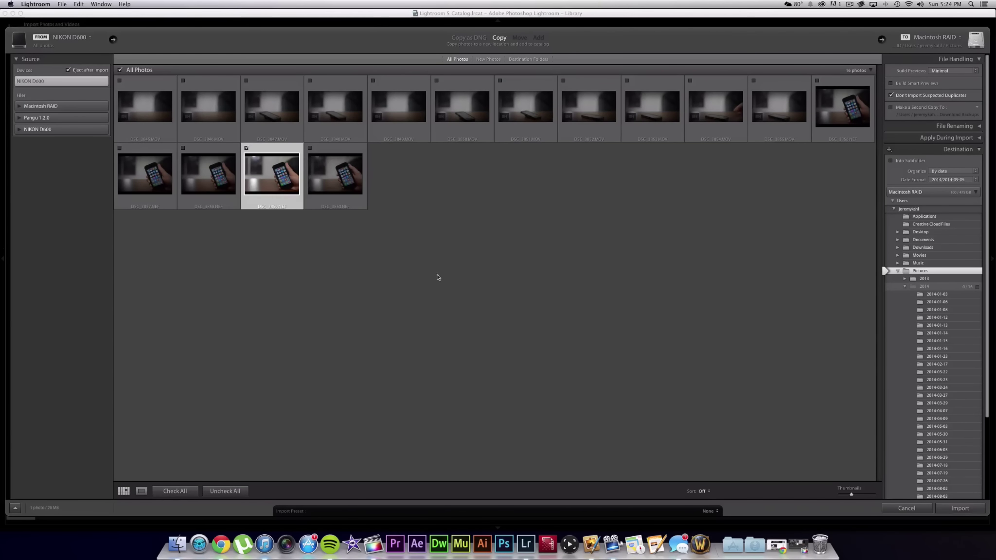
pyautogui.click(943, 506)
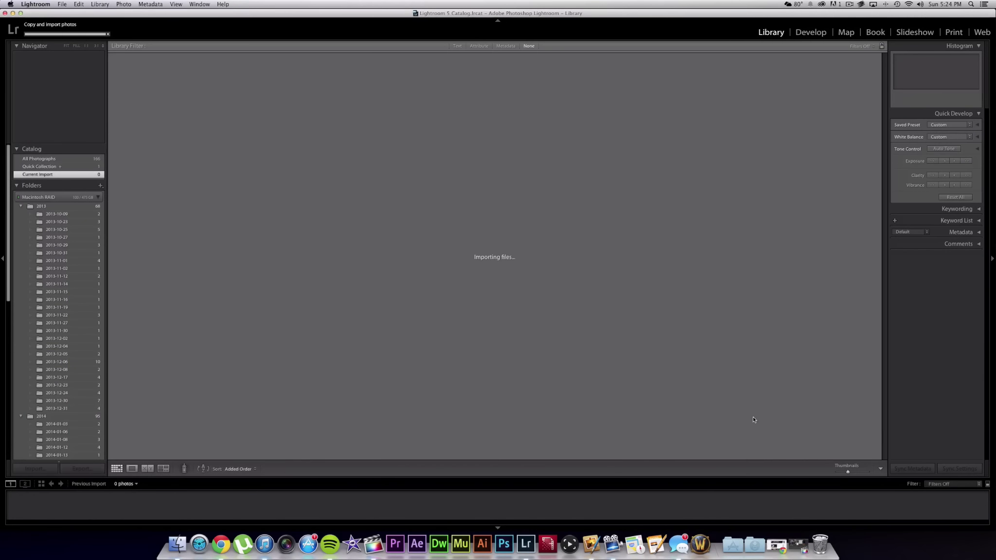
pyautogui.doubleClick(136, 82)
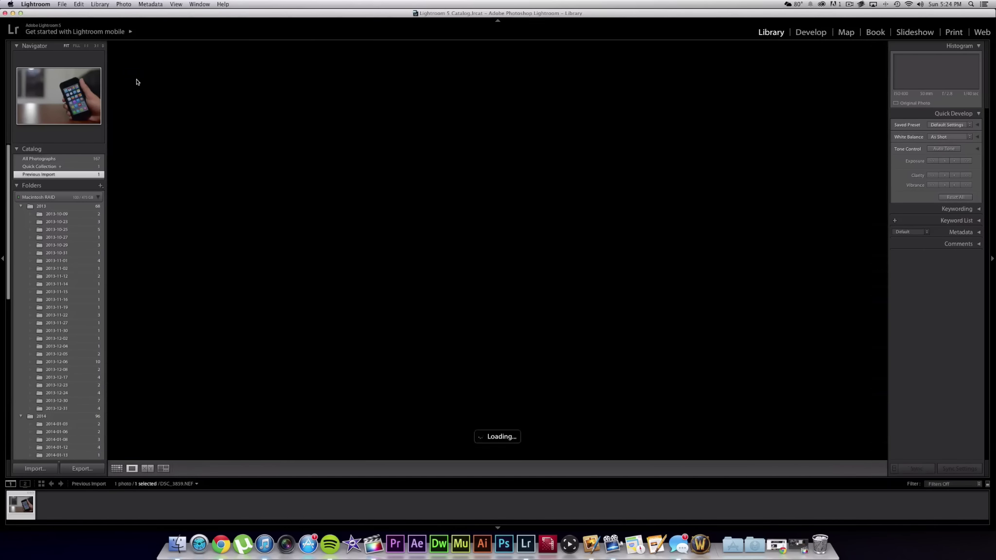
# - Open the photo for developing, dismiss the sharing notification, and set exposure to +0.90 and contrast to +25
pyautogui.click(811, 34)
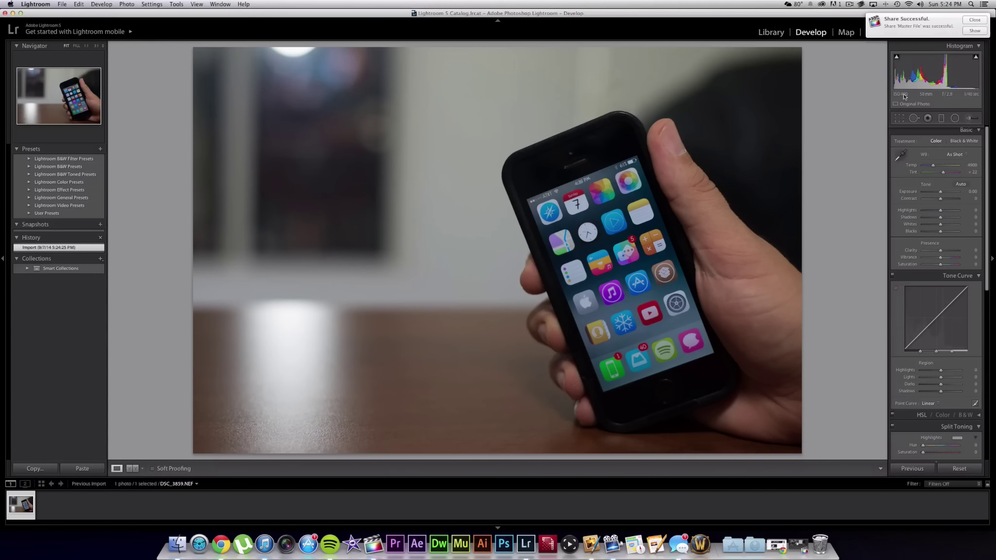
pyautogui.click(975, 20)
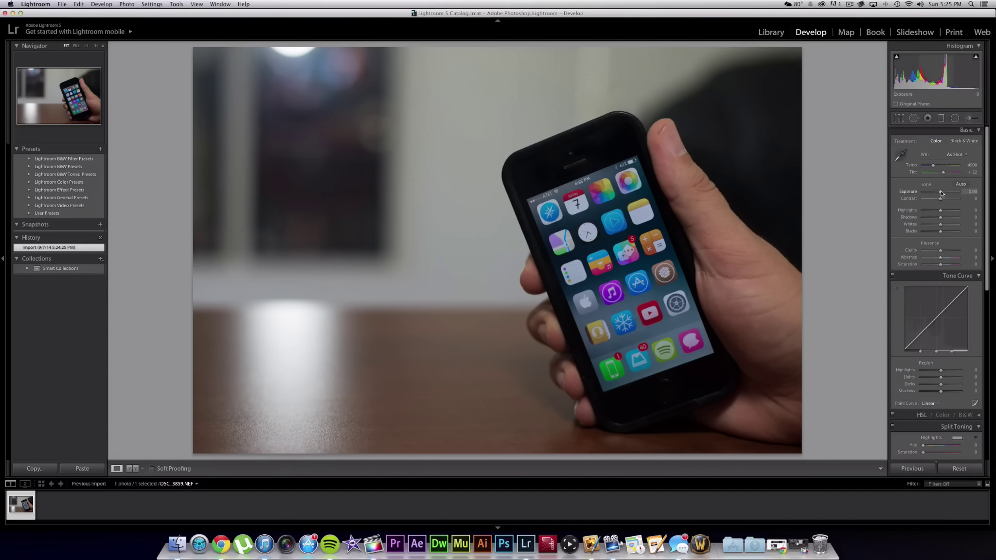
pyautogui.moveTo(940, 192); pyautogui.dragTo(945, 201)
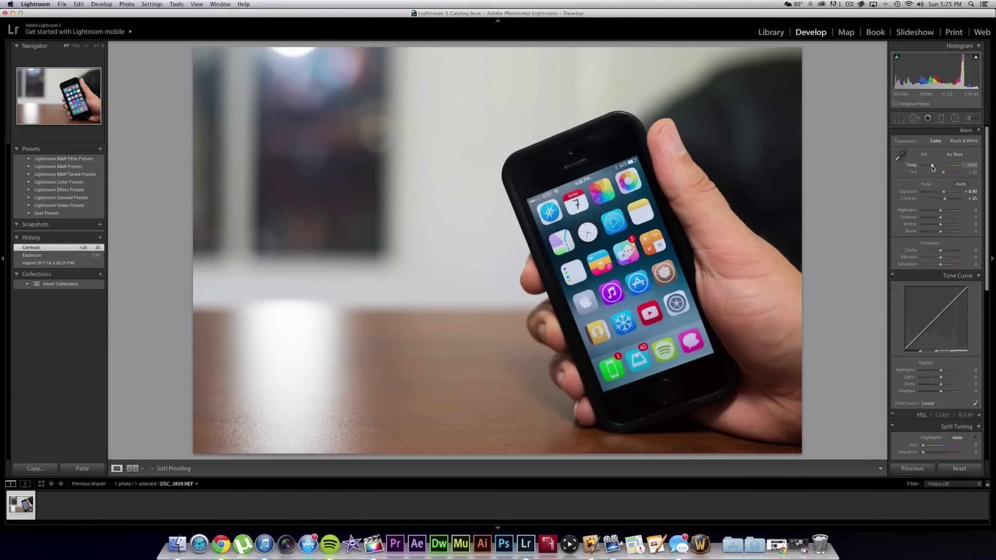
# - Cool the photo's temperature to 4442 and set whites to +16, blacks to -37 and clarity to +8
pyautogui.moveTo(933, 167); pyautogui.dragTo(931, 168)
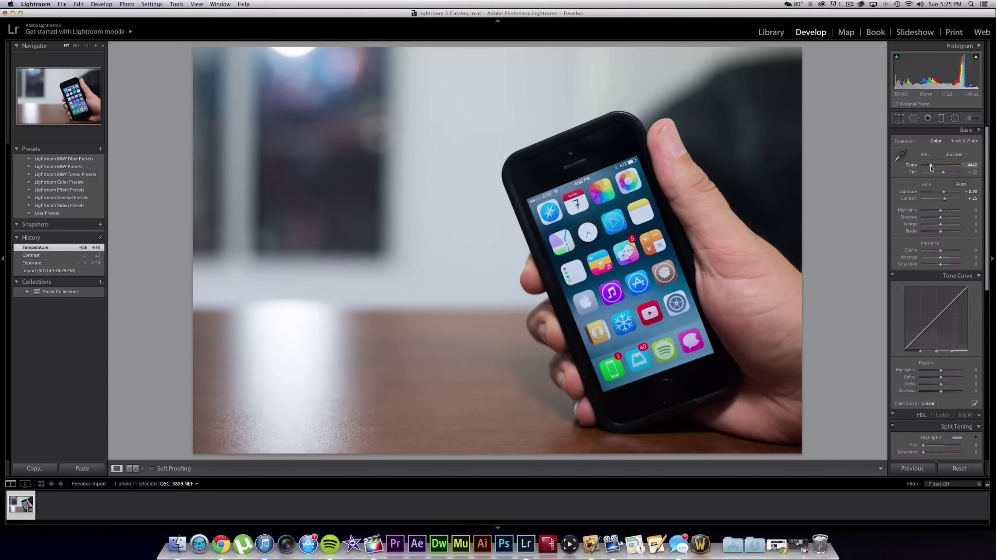
pyautogui.moveTo(931, 168); pyautogui.dragTo(931, 168)
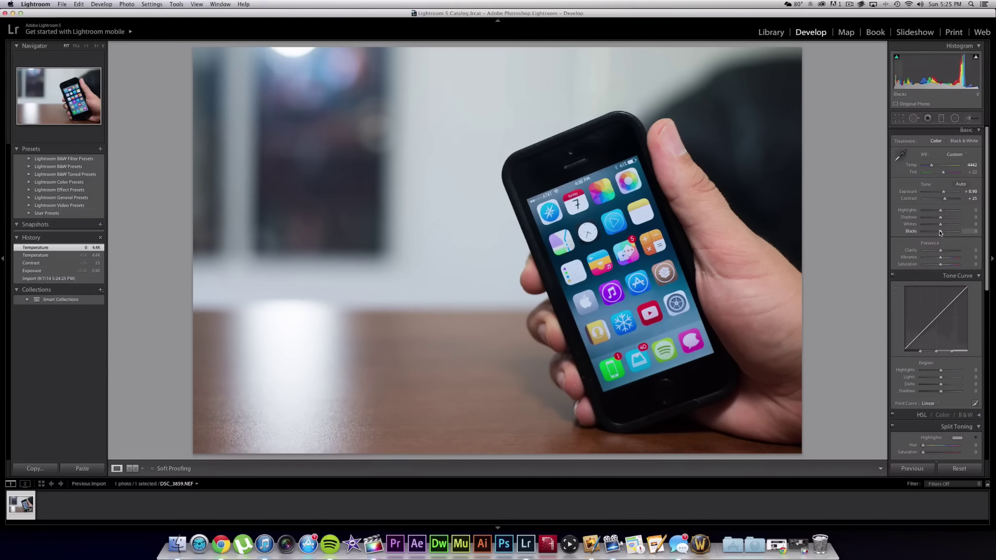
pyautogui.moveTo(940, 233); pyautogui.dragTo(932, 233)
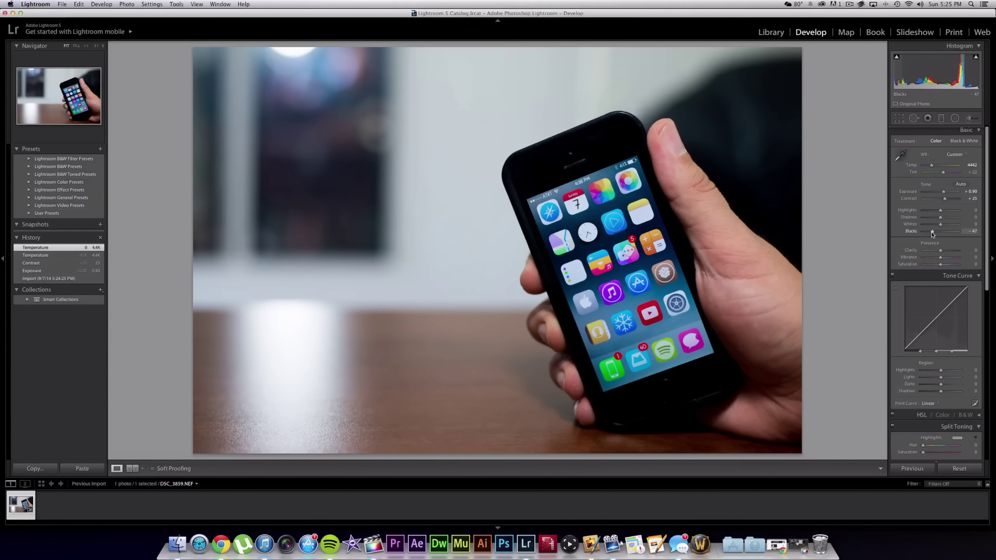
pyautogui.moveTo(932, 234); pyautogui.dragTo(942, 253)
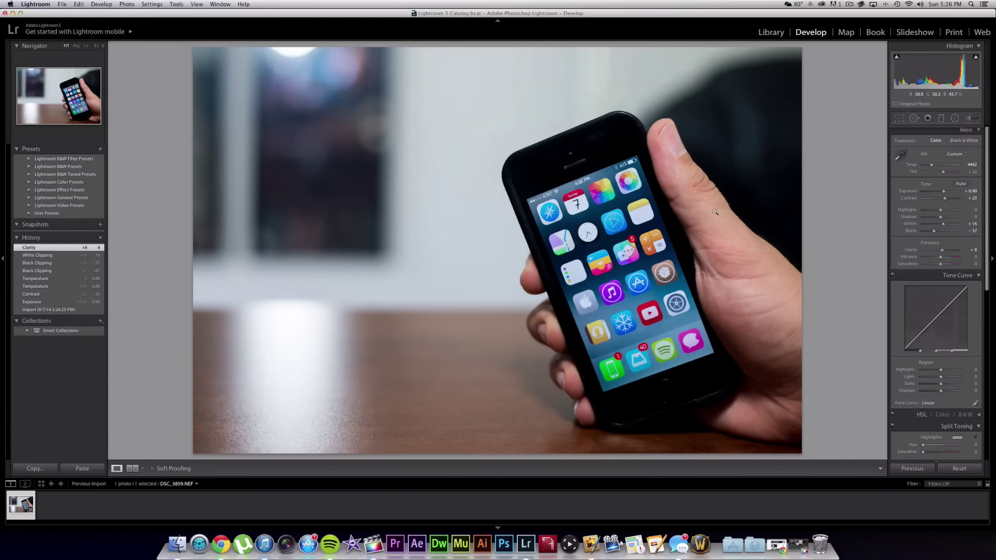
# - Export the edited photo as a JPG to the Desktop folder and minimise the Lightroom window
pyautogui.click(63, 5)
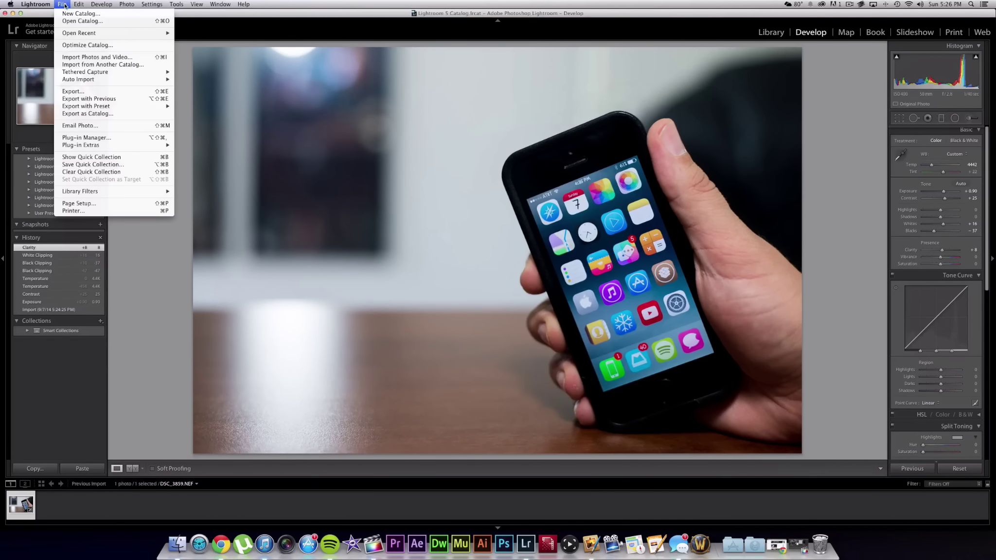
pyautogui.click(104, 92)
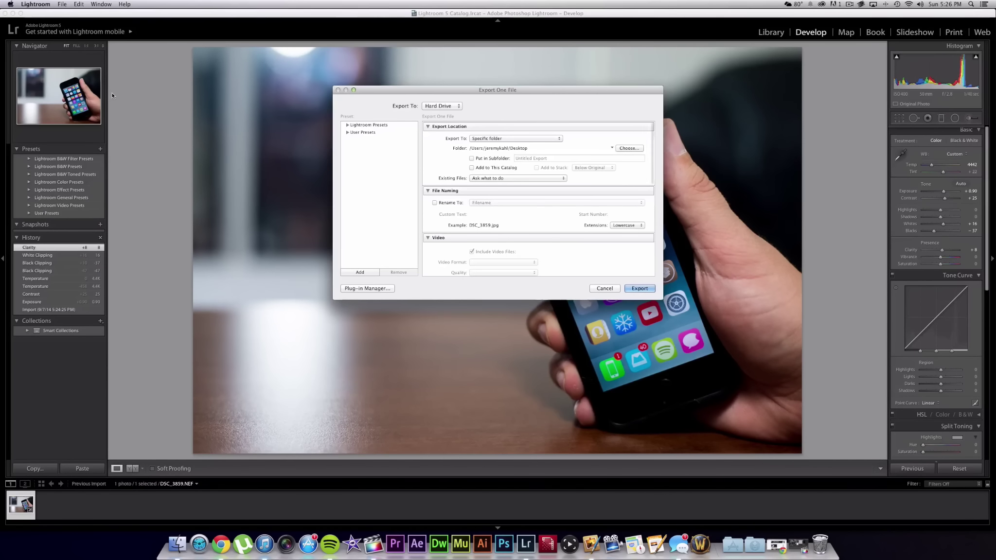
pyautogui.press('Return')
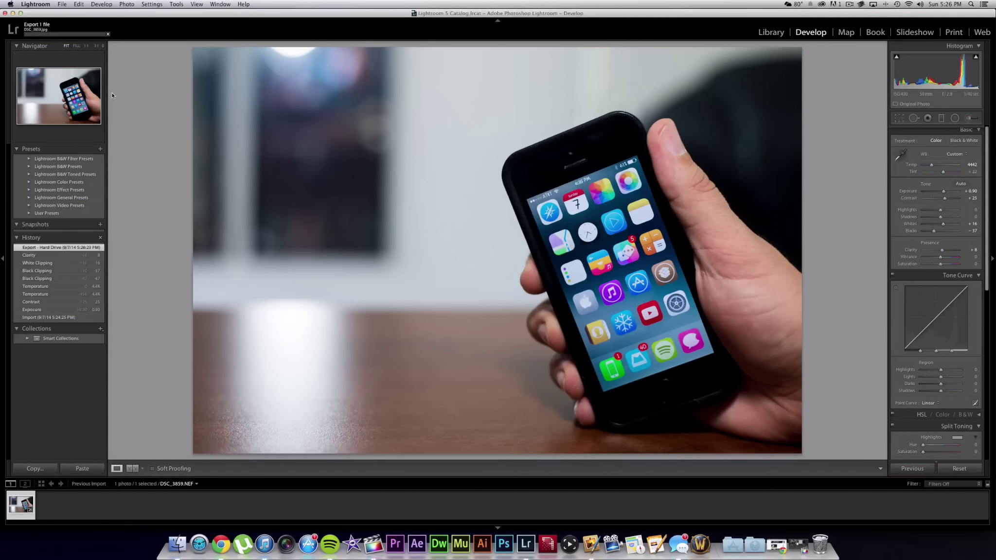
pyautogui.click(12, 13)
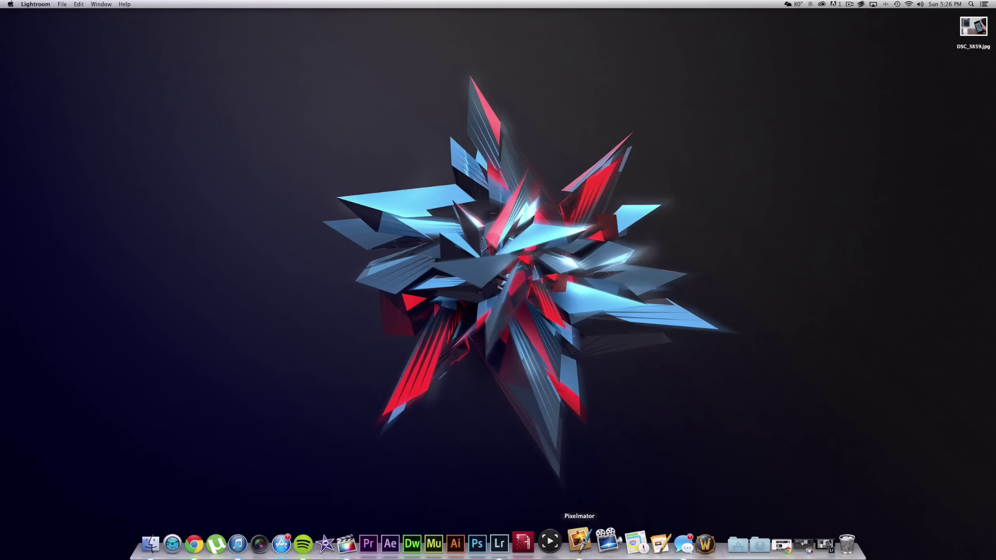
# - Switch to Pixelmator and create a new blank widescreen document with a custom width and height in pixels
pyautogui.click(581, 540)
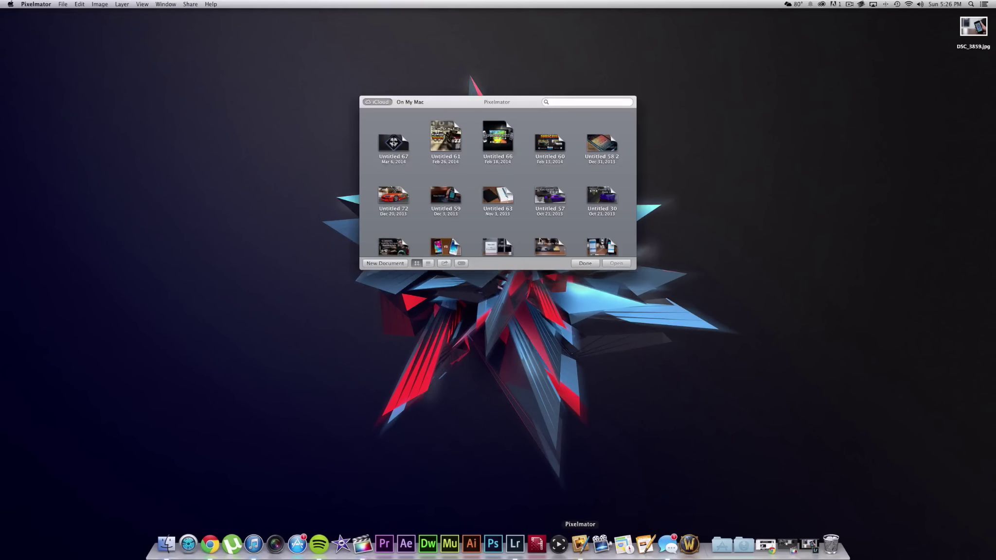
pyautogui.click(585, 263)
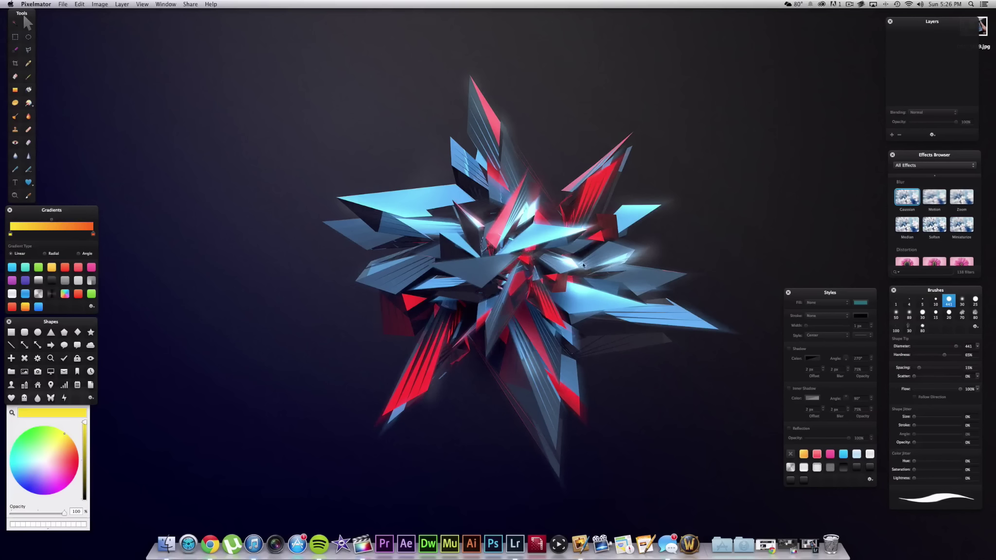
pyautogui.click(63, 5)
pyautogui.click(69, 13)
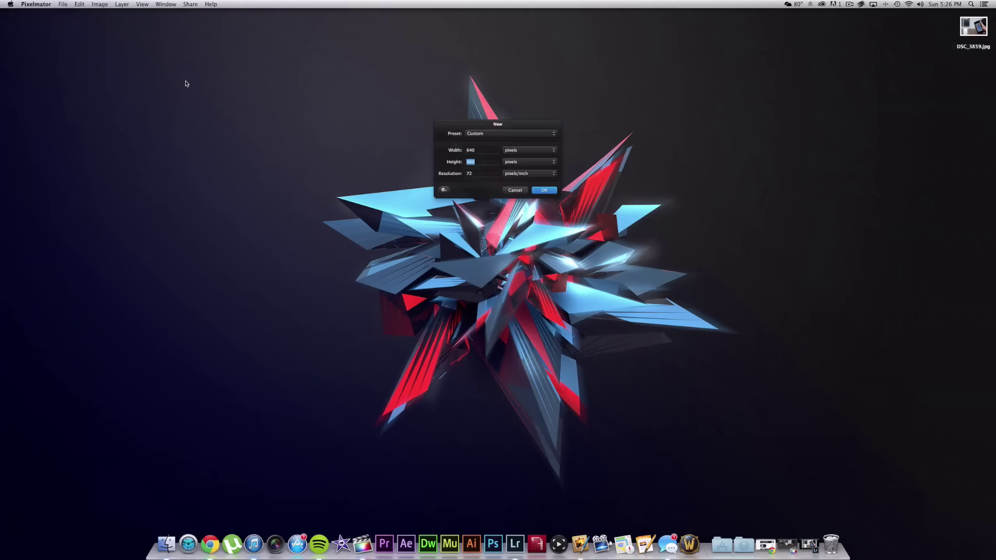
pyautogui.click(478, 150)
pyautogui.press('Tab')
pyautogui.write('7')
pyautogui.click(548, 191)
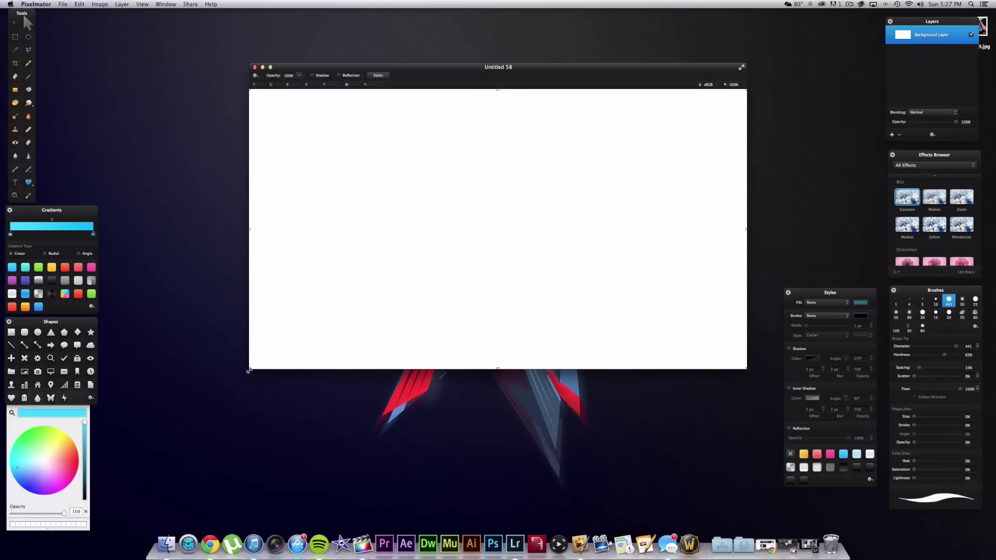
# - Enlarge the document window and place DSC_3859.jpg from the desktop on the canvas as a new layer
pyautogui.moveTo(246, 370); pyautogui.dragTo(210, 411)
pyautogui.doubleClick(519, 69)
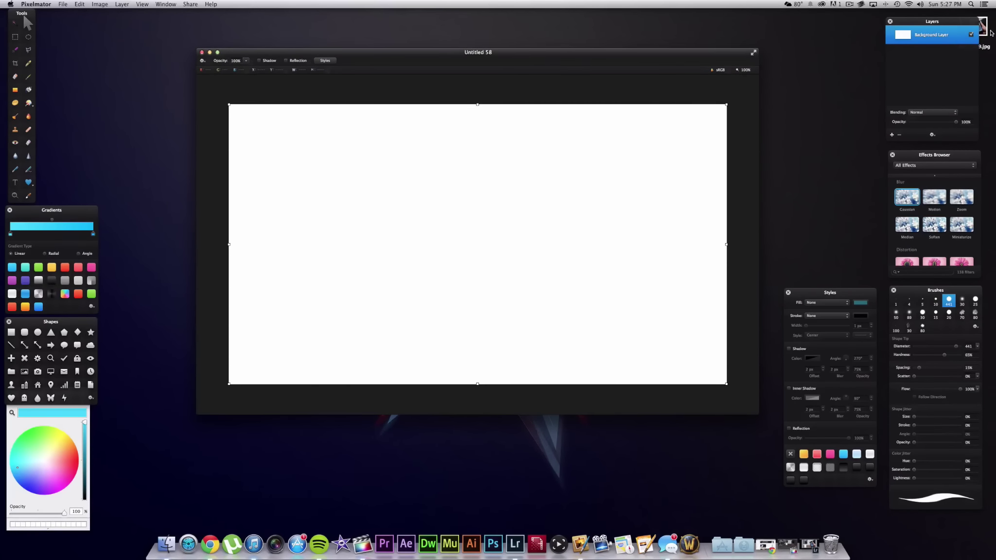
pyautogui.moveTo(987, 33); pyautogui.dragTo(499, 236)
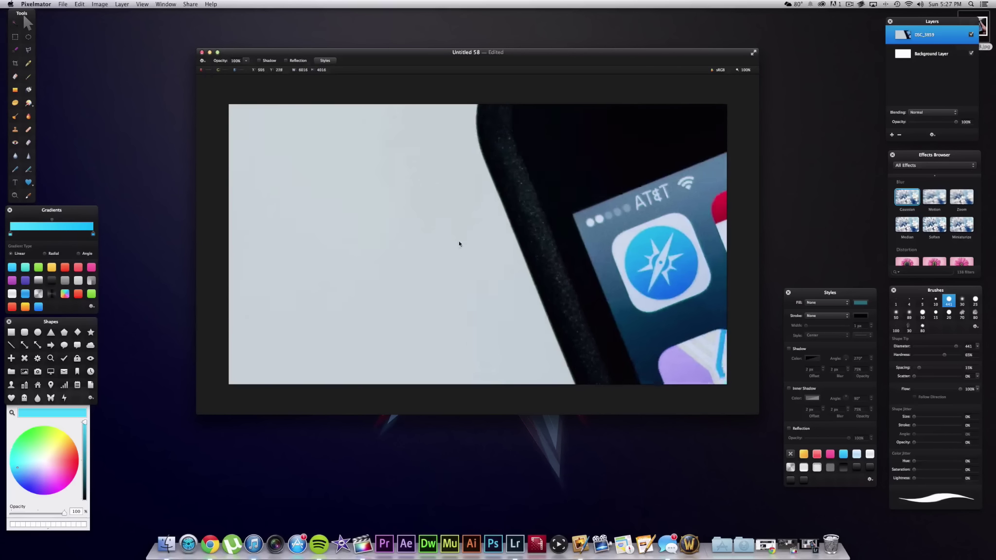
# - Scale the photo layer down proportionally to about 24.8% and position it so the hand-held phone fills the right side of the canvas
pyautogui.moveTo(470, 142); pyautogui.dragTo(446, 183)
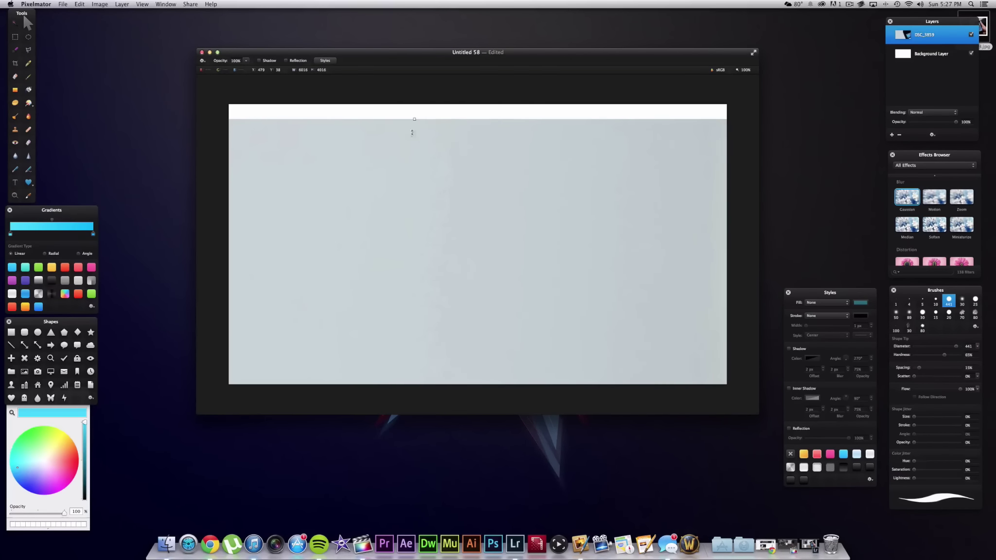
pyautogui.moveTo(412, 132); pyautogui.dragTo(447, 113)
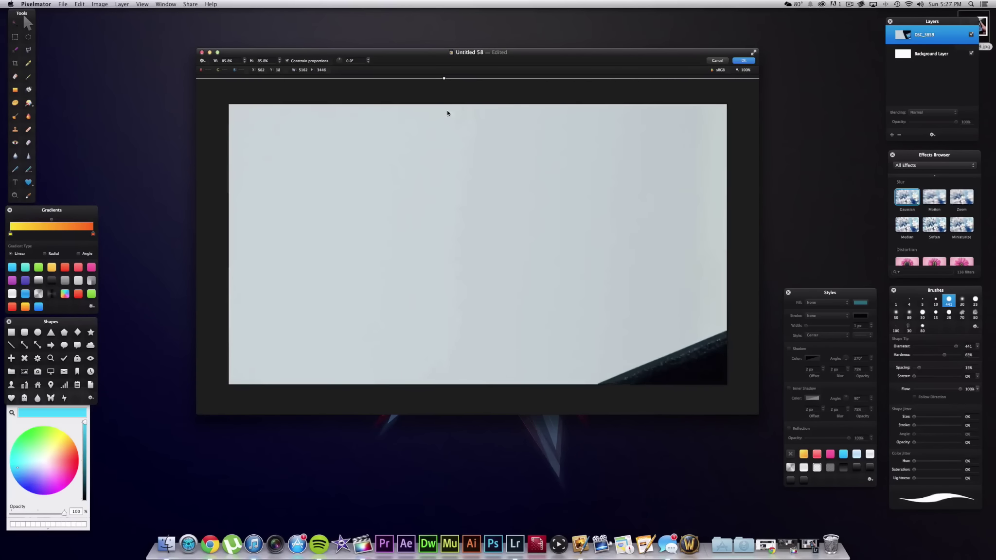
pyautogui.moveTo(445, 77); pyautogui.dragTo(471, 280)
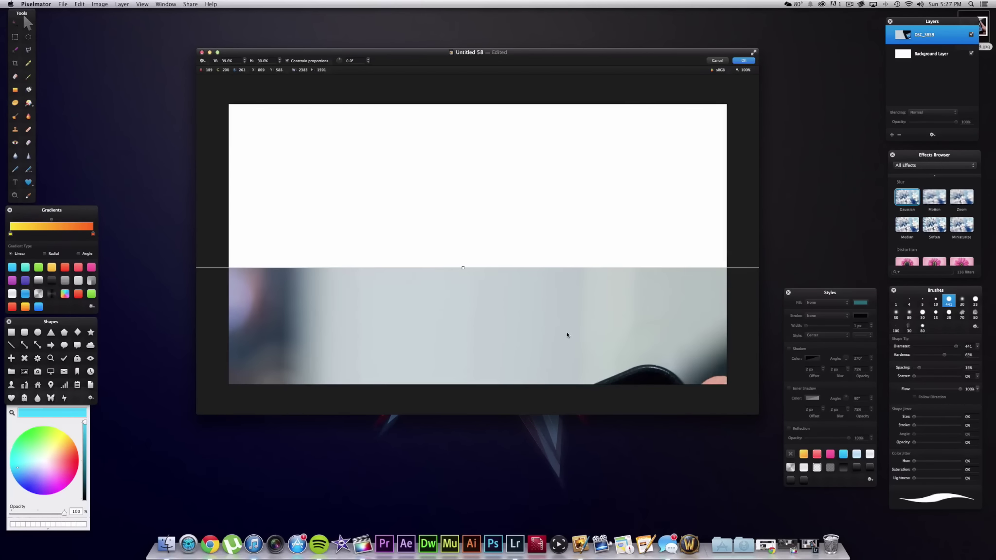
pyautogui.moveTo(567, 335); pyautogui.dragTo(564, 249)
pyautogui.moveTo(613, 311); pyautogui.dragTo(599, 248)
pyautogui.scroll(5, 599, 247)
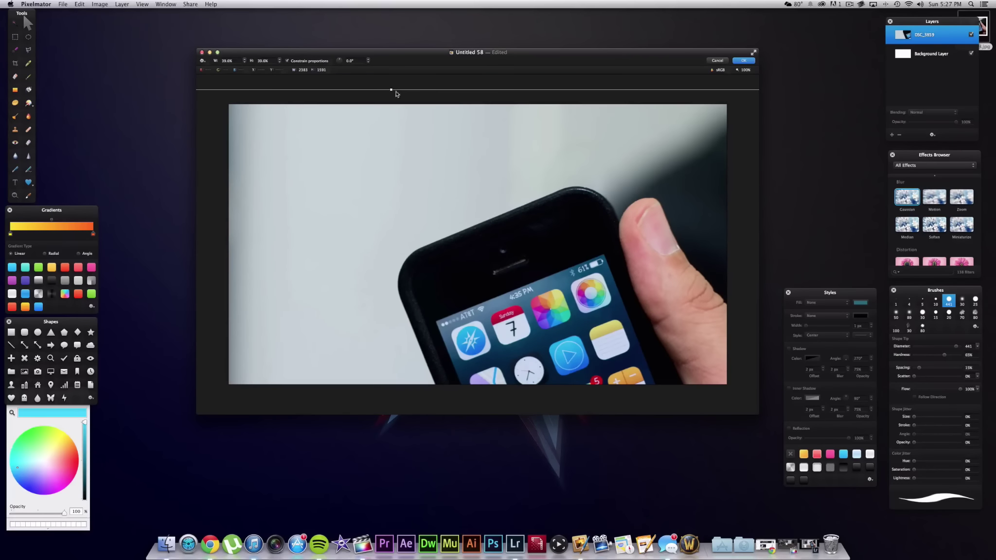
pyautogui.moveTo(391, 90); pyautogui.dragTo(488, 166)
pyautogui.moveTo(202, 226); pyautogui.dragTo(174, 228)
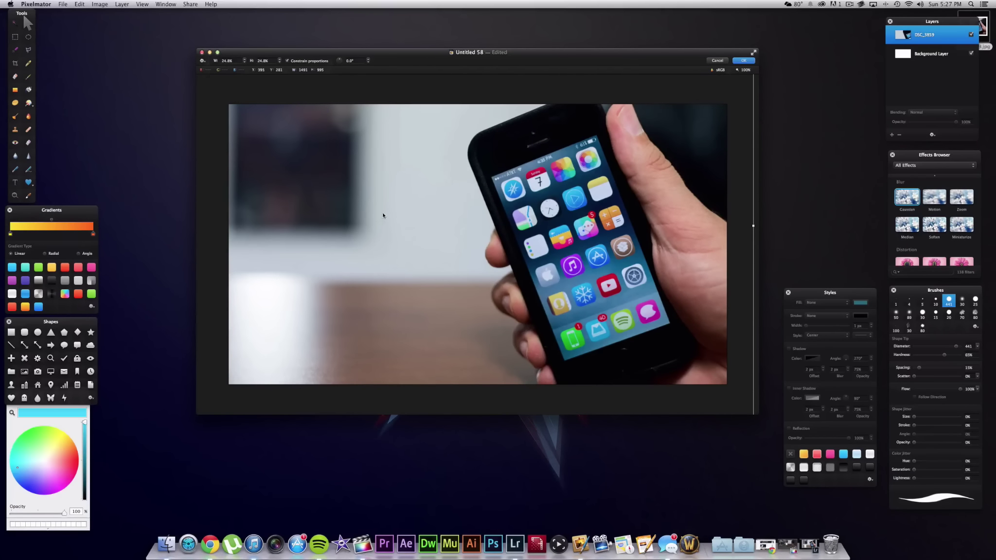
pyautogui.moveTo(383, 214); pyautogui.dragTo(398, 214)
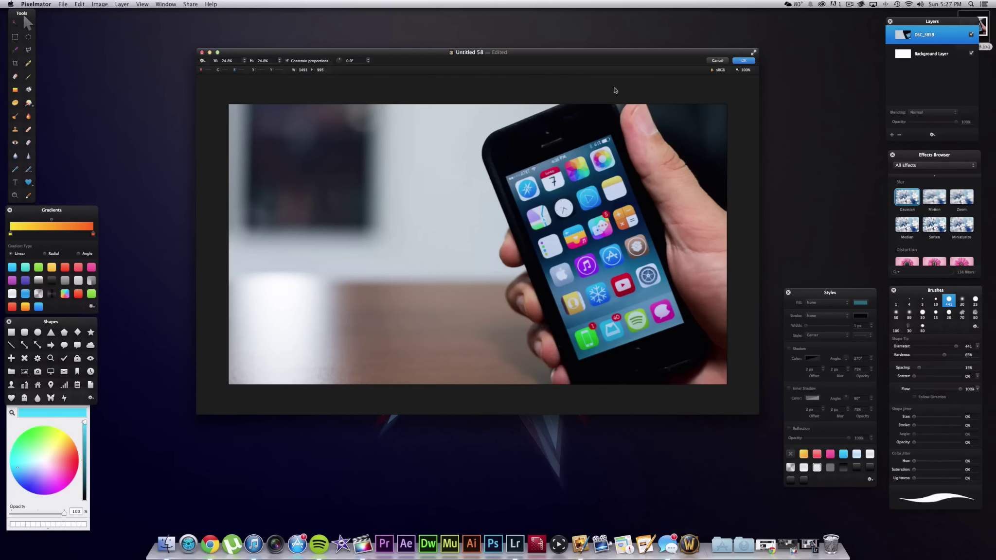
pyautogui.click(741, 61)
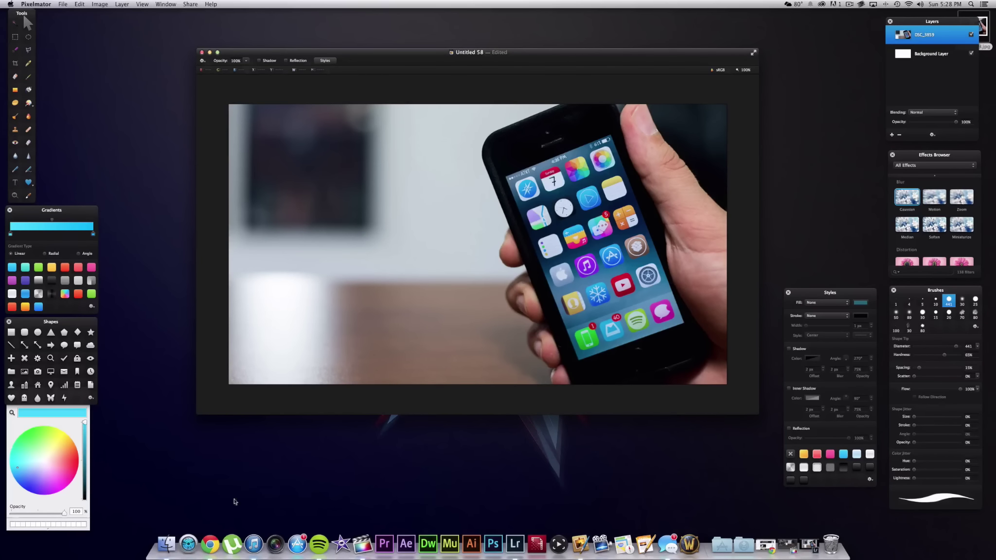
# - Switch to Chrome and run a Google image search for "cydia icon png" in a new tab
pyautogui.click(211, 544)
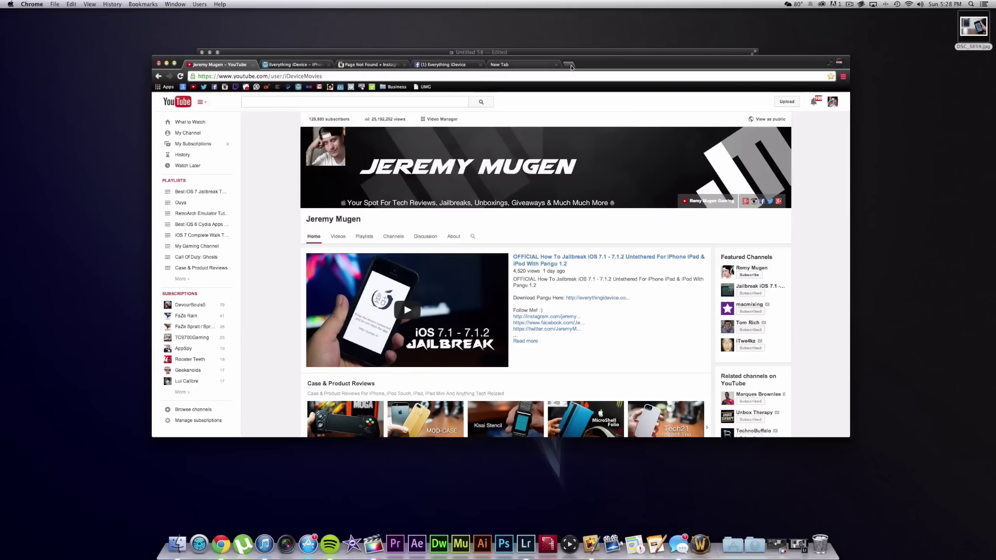
pyautogui.click(536, 65)
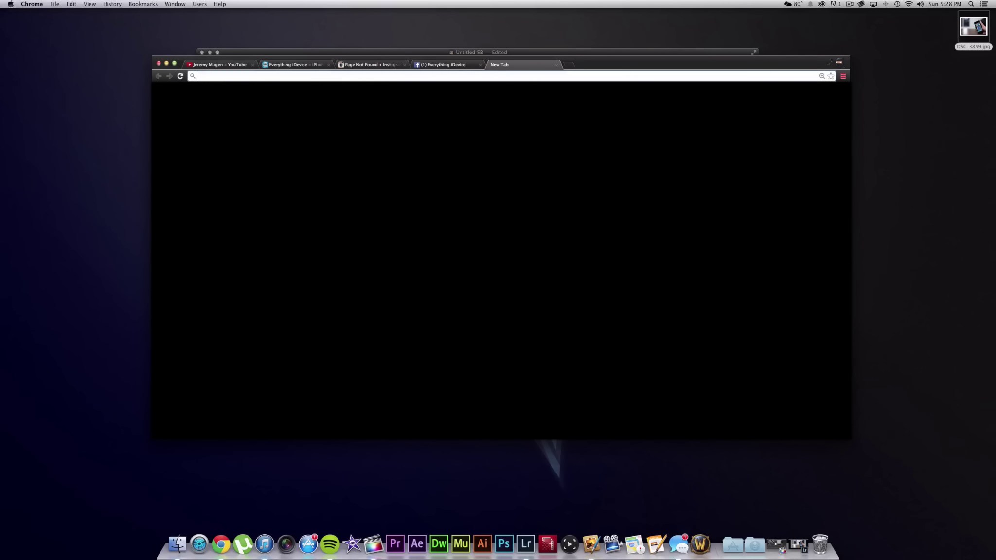
pyautogui.write('cydia icon png')
pyautogui.press('Return')
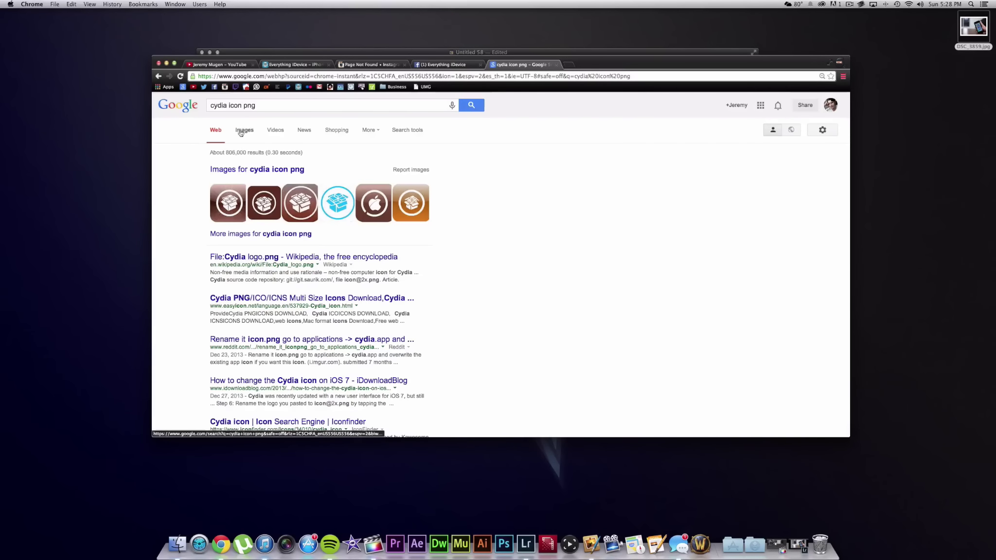
pyautogui.click(240, 130)
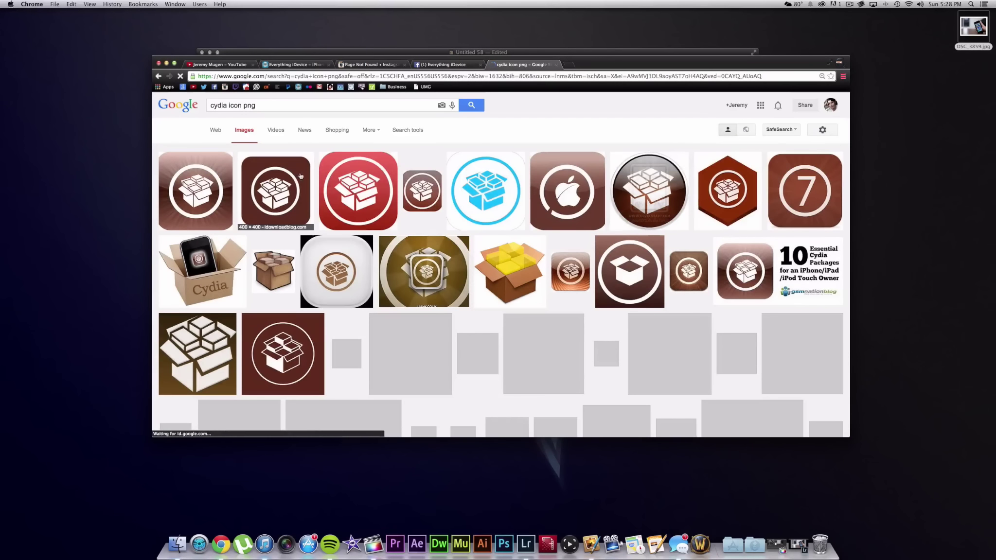
# - Save the flat dark-brown 400 × 400 Cydia icon from the image results to the desktop and minimise the browser
pyautogui.click(268, 171)
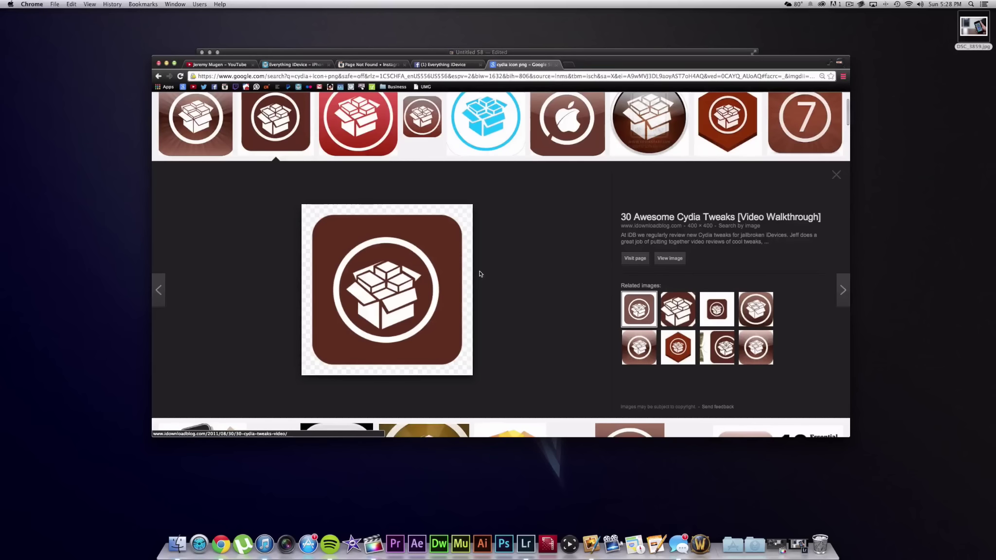
pyautogui.moveTo(418, 250); pyautogui.dragTo(971, 70)
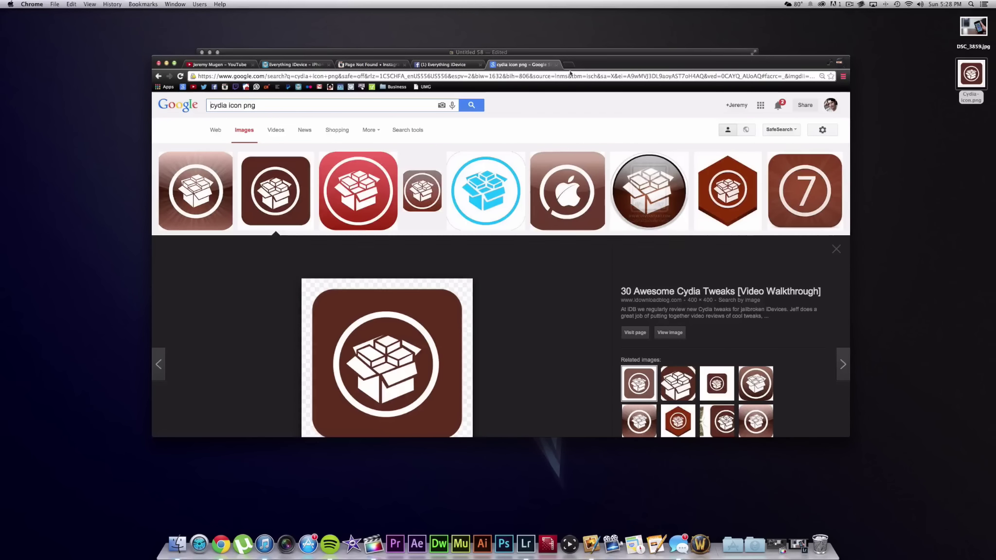
pyautogui.click(166, 64)
# - Return to Pixelmator, place the saved Cydia icon on the canvas beside the phone and lower its layer opacity to 60%
pyautogui.click(440, 63)
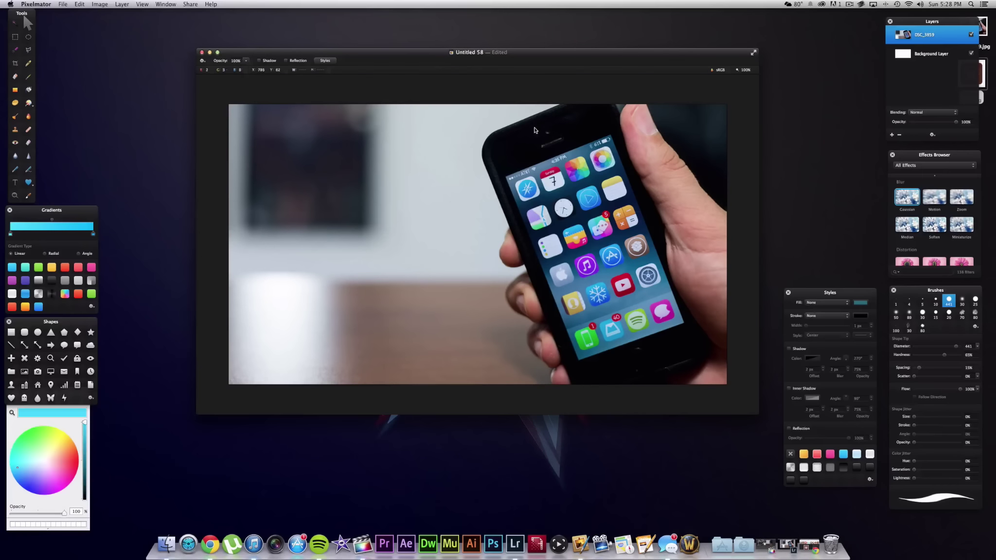
pyautogui.moveTo(981, 77); pyautogui.dragTo(401, 230)
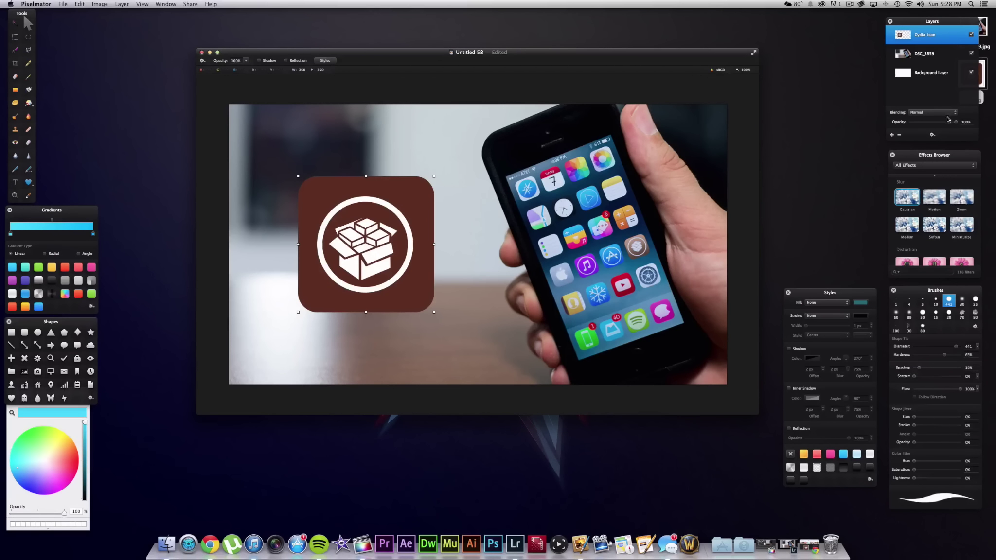
pyautogui.moveTo(955, 124)
pyautogui.mouseDown()
pyautogui.moveTo(919, 126)
pyautogui.moveTo(937, 127)
pyautogui.mouseUp()
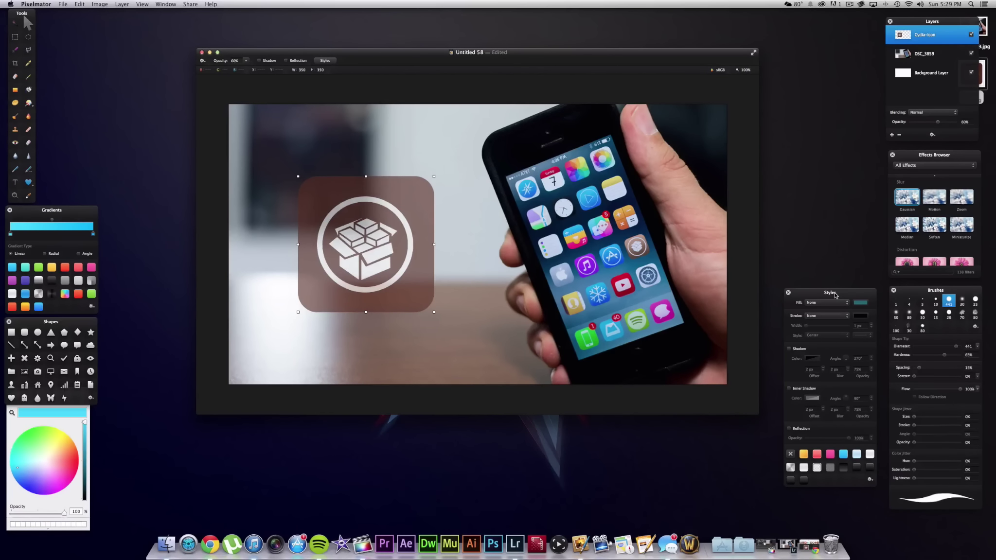
# - Add a reflection beneath the Cydia icon and set the reflection opacity to 48%
pyautogui.click(789, 428)
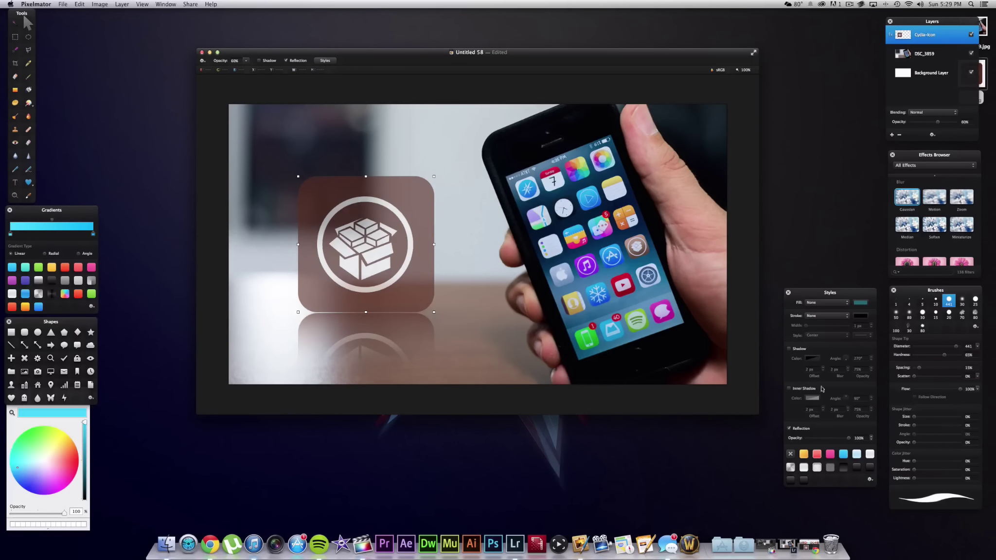
pyautogui.moveTo(849, 440); pyautogui.dragTo(829, 441)
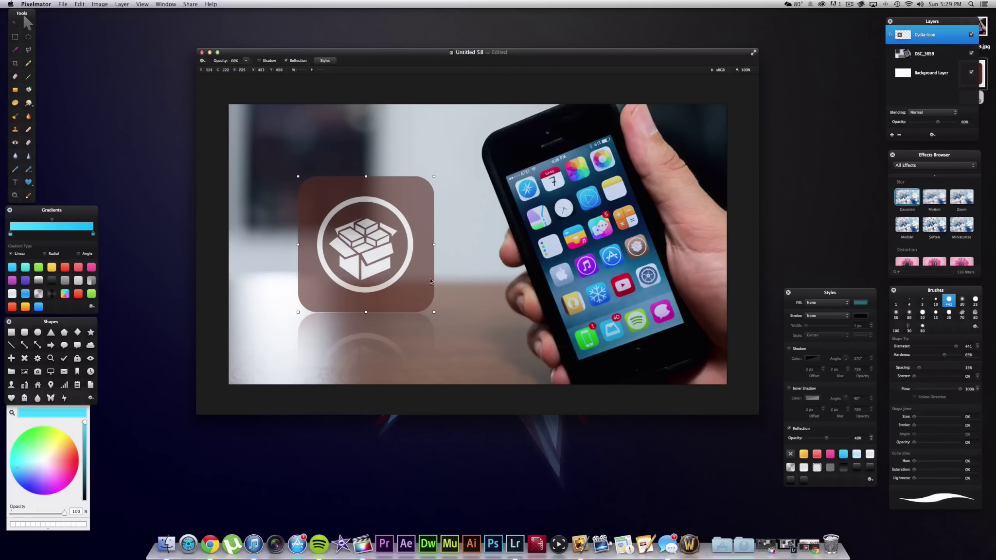
# - Apply a light Gaussian blur with a radius of a few pixels to the Cydia icon, then deselect it
pyautogui.moveTo(908, 200); pyautogui.dragTo(380, 230)
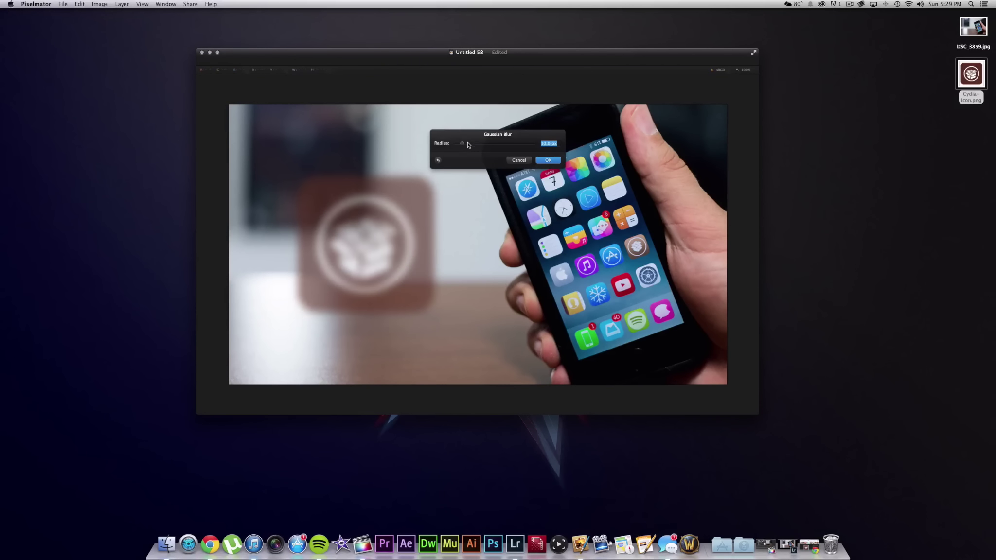
pyautogui.moveTo(463, 142); pyautogui.dragTo(457, 148)
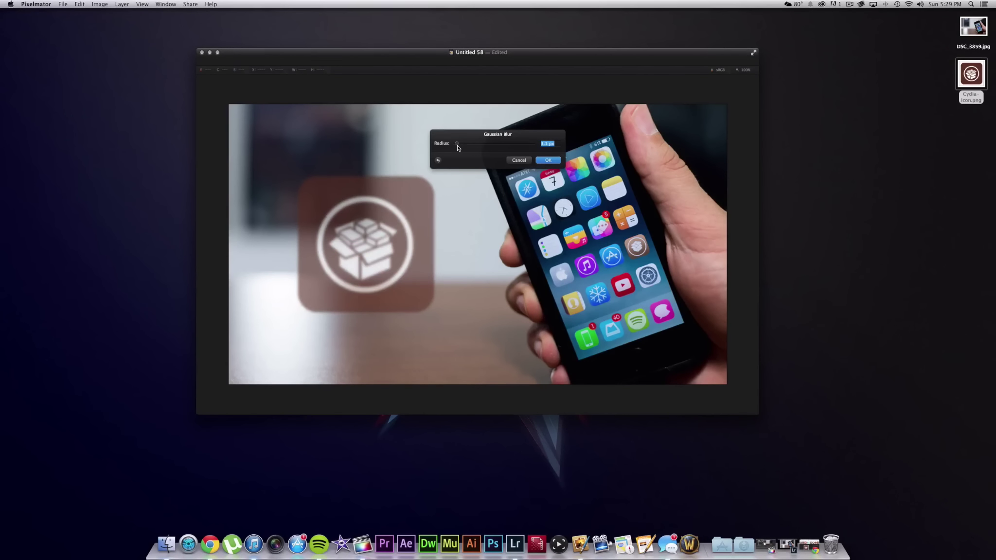
pyautogui.click(548, 160)
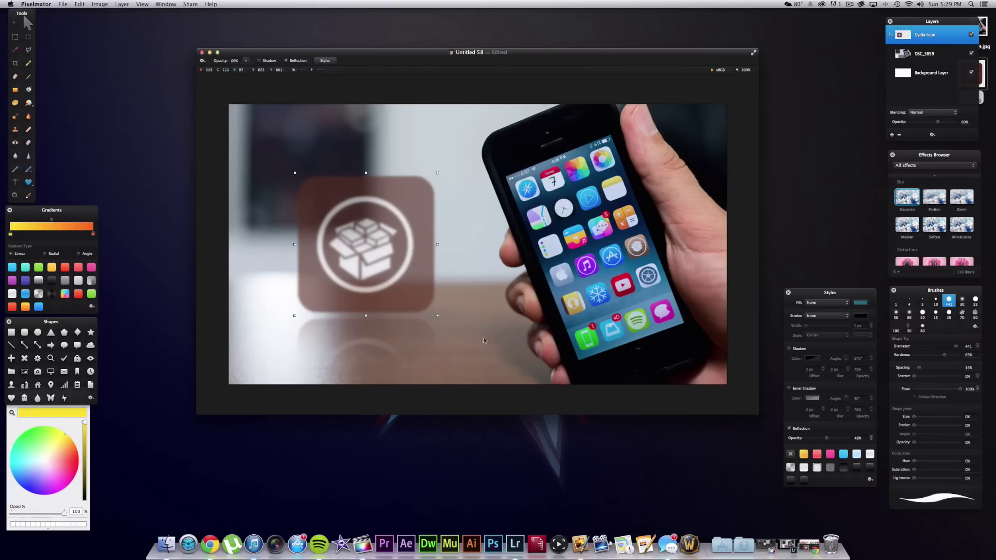
pyautogui.click(492, 338)
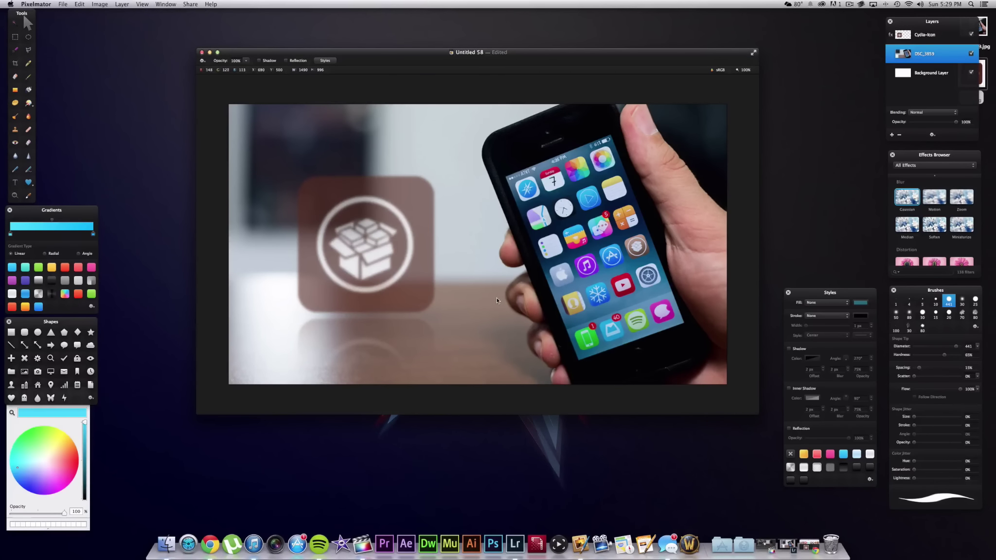
# - Move the Cydia icon slightly up and to the left and set its layer opacity to 71%
pyautogui.moveTo(366, 215); pyautogui.dragTo(355, 213)
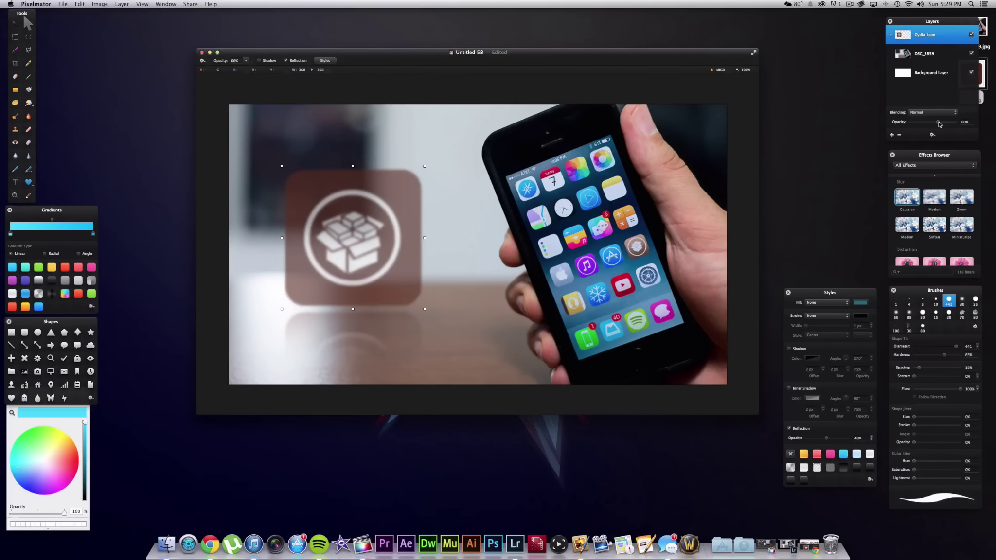
pyautogui.moveTo(941, 124); pyautogui.dragTo(943, 124)
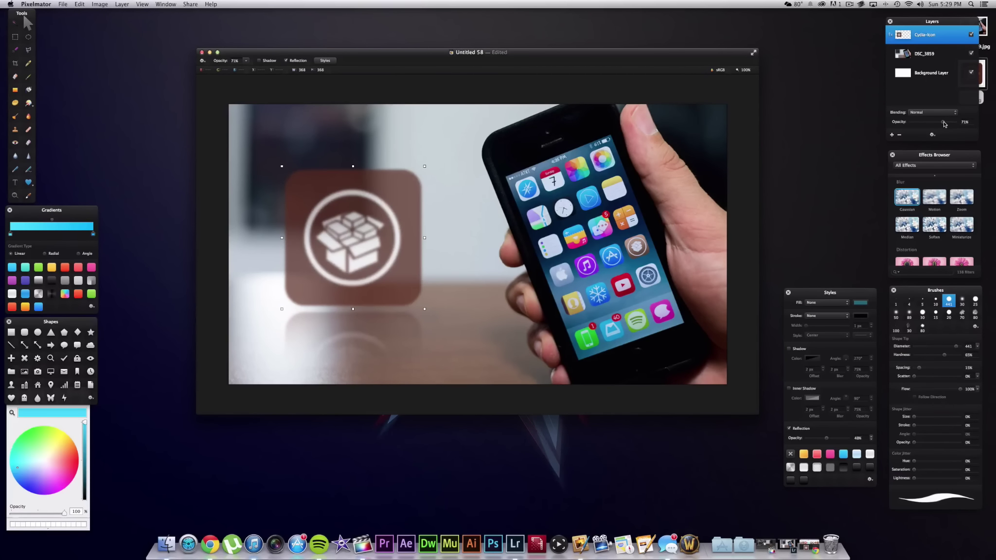
pyautogui.click(541, 192)
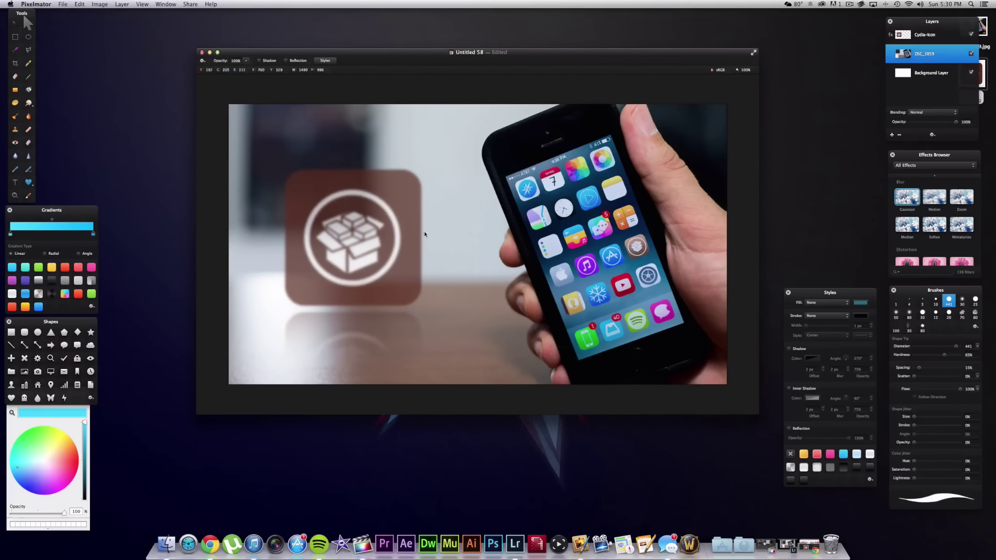
# - Draw a text box about 817 by 227 px across the lower part of the canvas below the Cydia icon
pyautogui.click(14, 182)
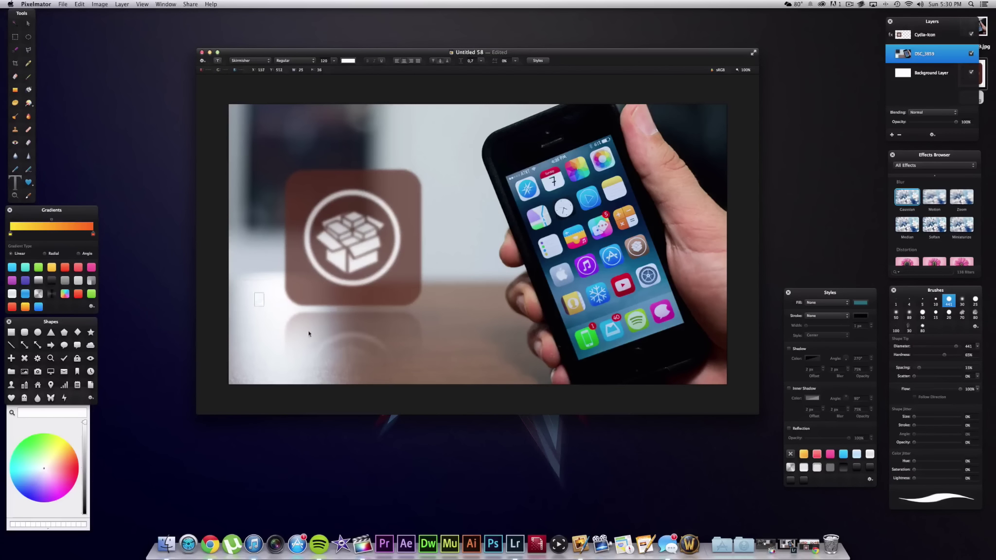
pyautogui.click(255, 292)
pyautogui.moveTo(517, 366); pyautogui.dragTo(566, 380)
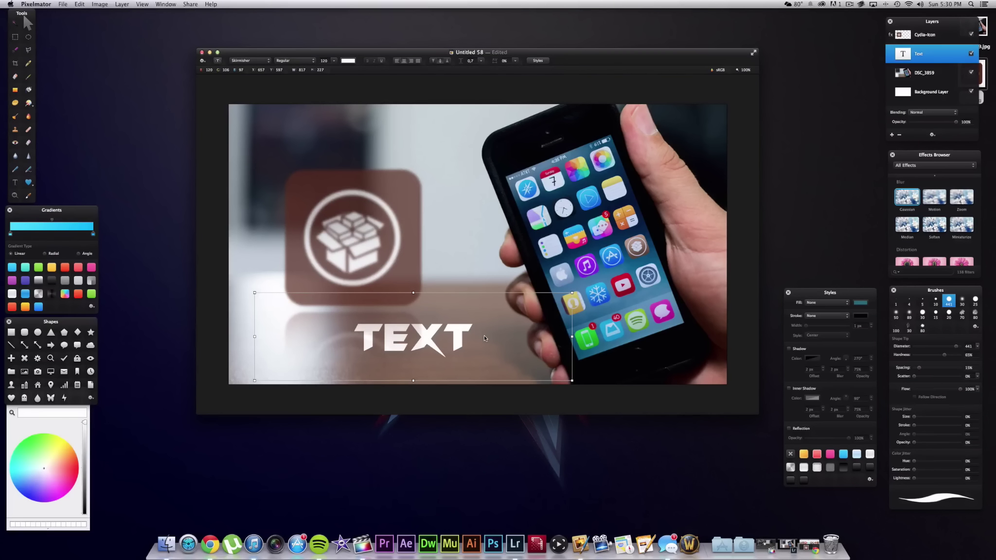
# - Replace the placeholder text with "BEST TWEAKS" and leave text editing
pyautogui.doubleClick(509, 346)
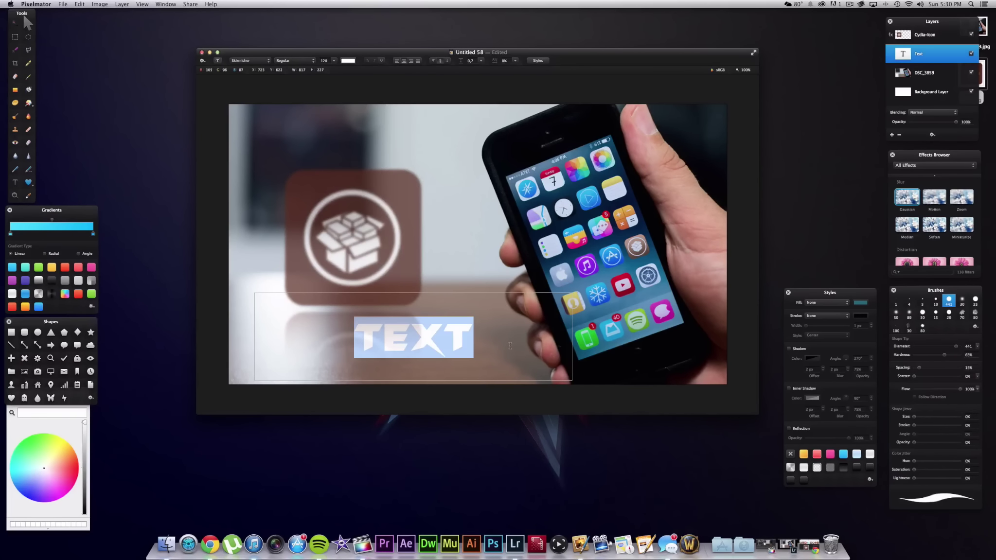
pyautogui.write('BESY')
pyautogui.press('BackSpace')
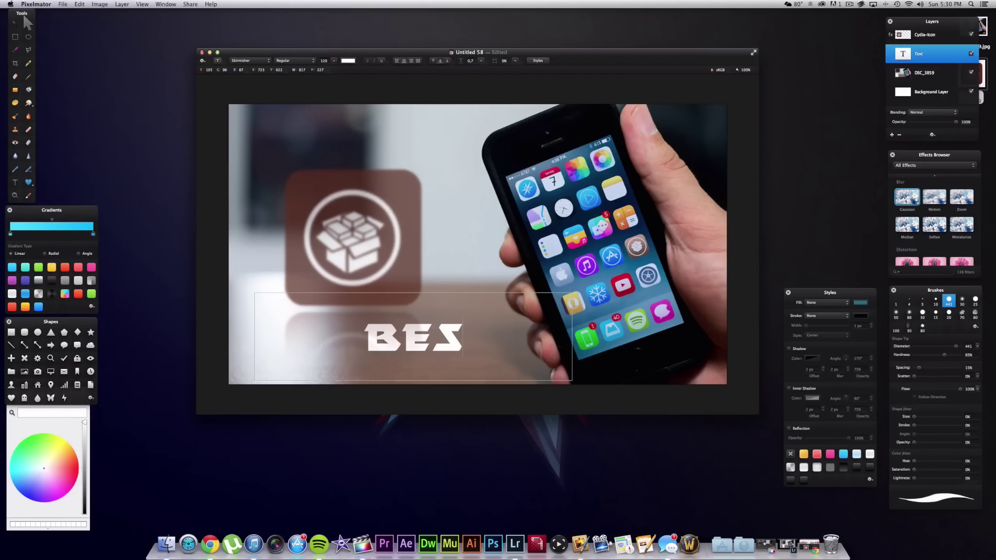
pyautogui.write('T TWE')
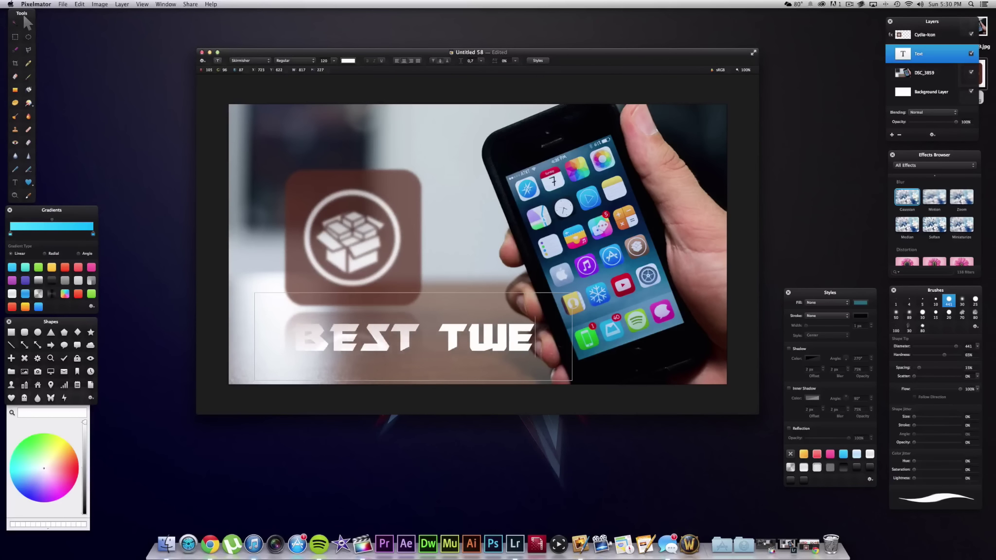
pyautogui.write('AKS')
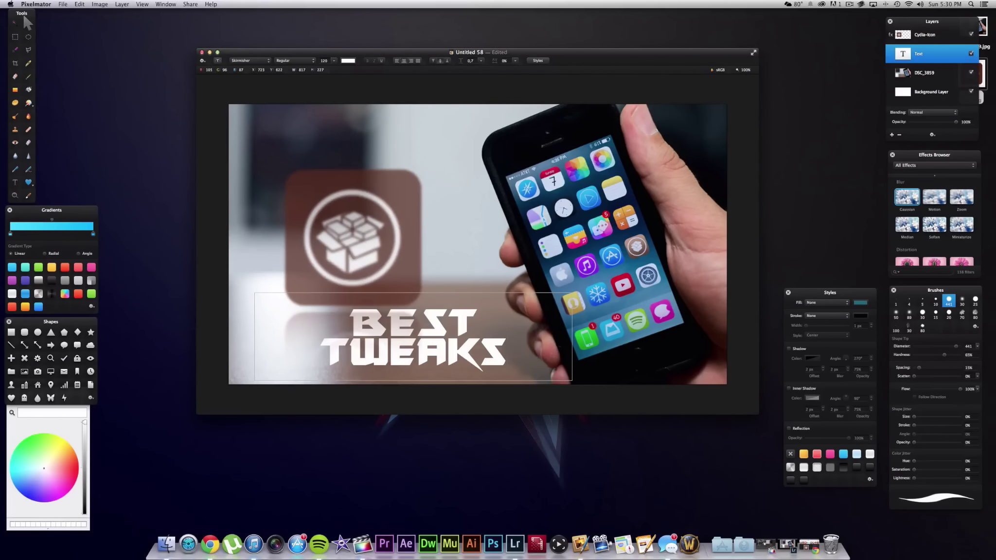
pyautogui.click(389, 242)
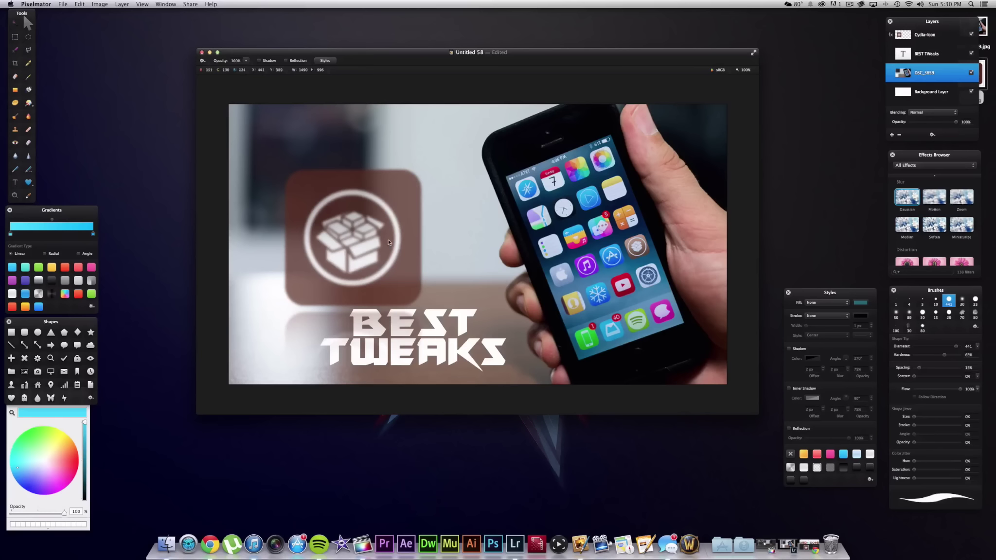
# - Position the Cydia icon above the "BEST TWEAKS" text, slightly left of the text's centre, and set its layer opacity to 80%
pyautogui.click(383, 218)
pyautogui.moveTo(381, 219); pyautogui.dragTo(404, 199)
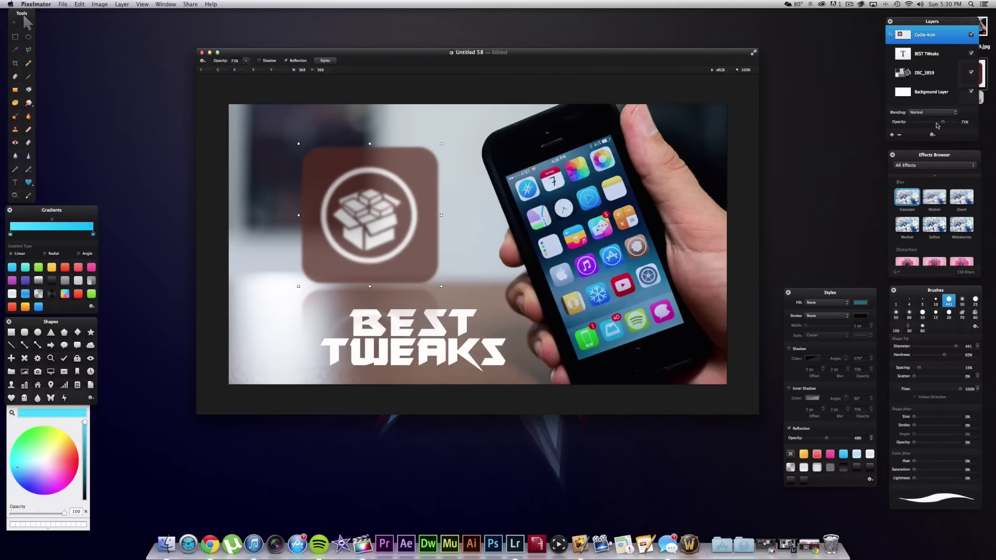
pyautogui.moveTo(937, 125); pyautogui.dragTo(945, 125)
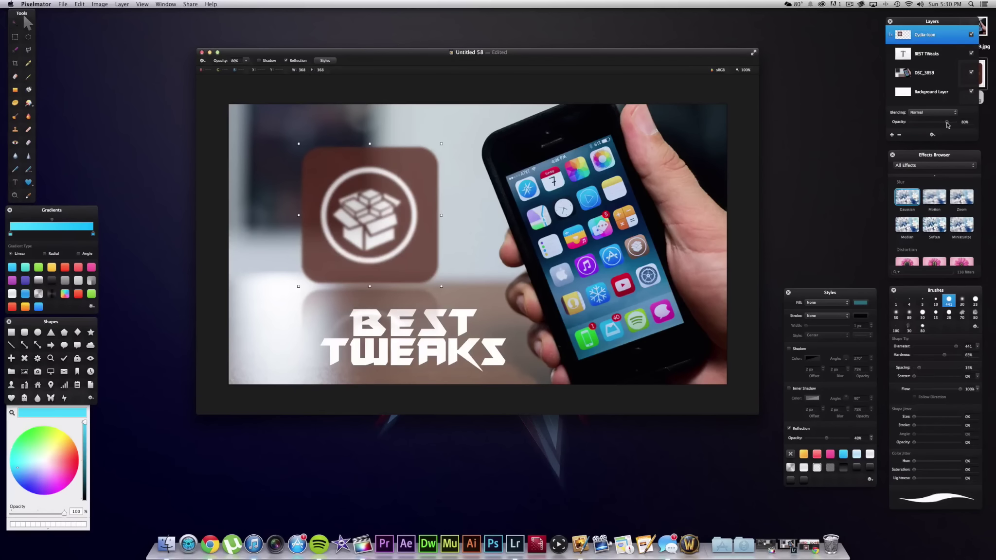
pyautogui.moveTo(334, 212)
pyautogui.mouseDown()
pyautogui.moveTo(285, 217)
pyautogui.moveTo(329, 213)
pyautogui.mouseUp()
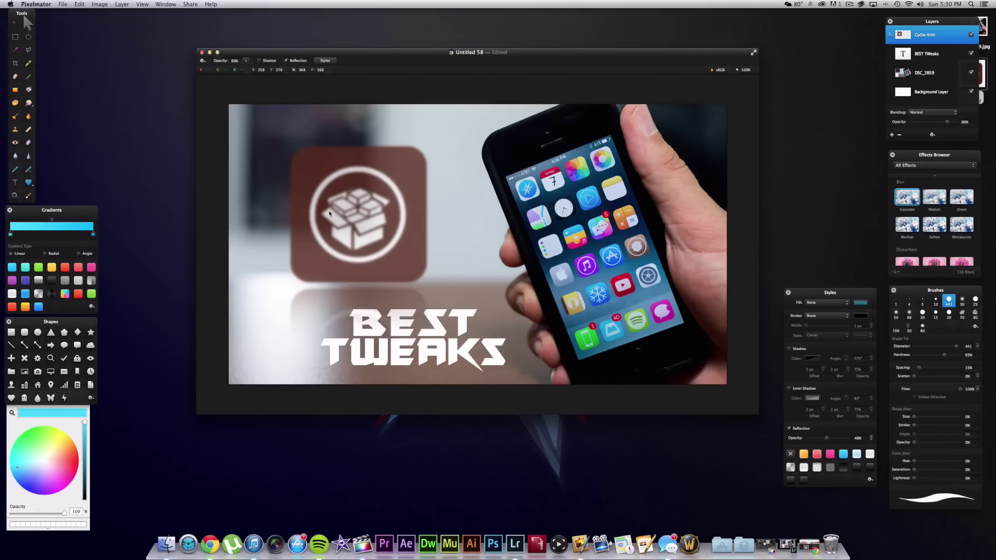
# - Place the "BEST TWEAKS" text layer above the Cydia icon layer and move the text left so it sits centred beneath the icon
pyautogui.click(470, 208)
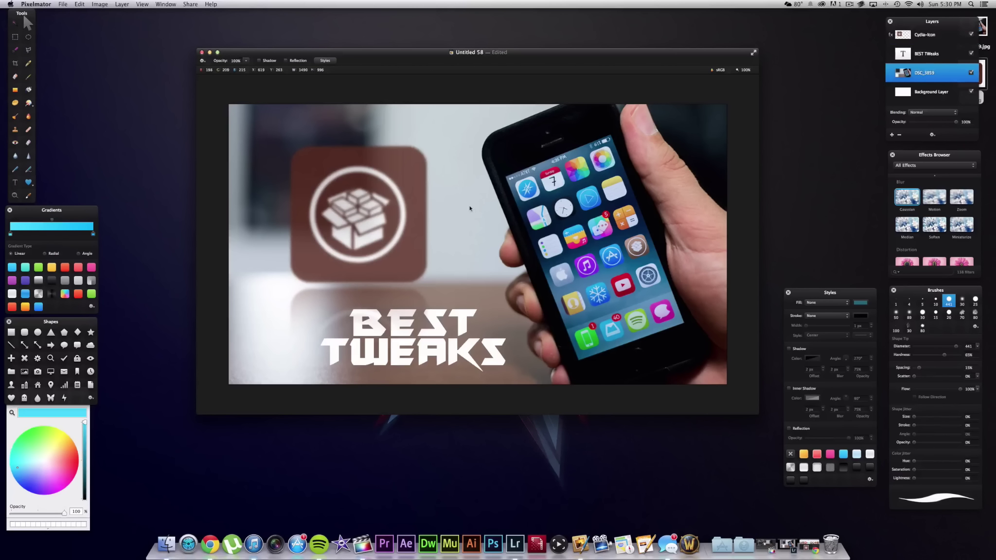
pyautogui.click(405, 336)
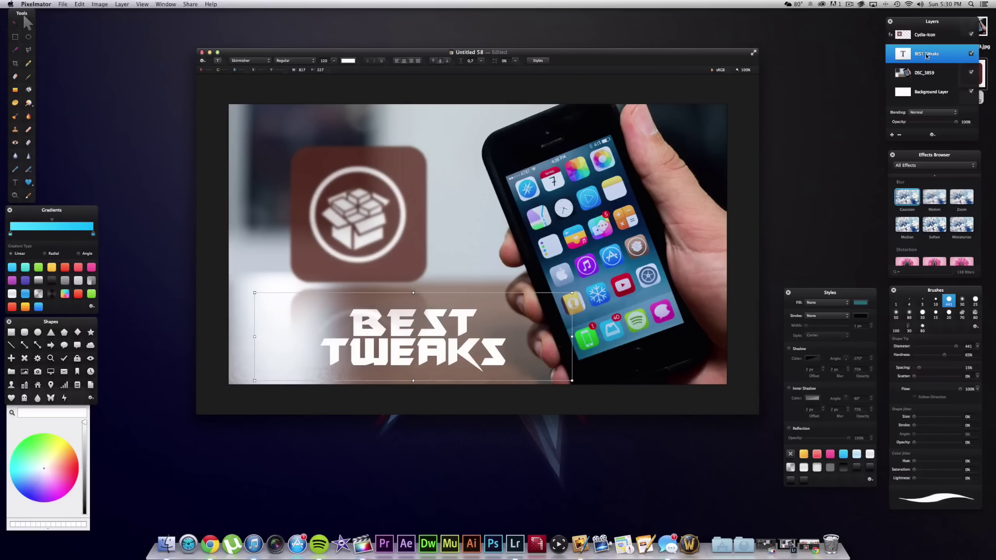
pyautogui.moveTo(927, 56)
pyautogui.mouseDown()
pyautogui.moveTo(926, 33)
pyautogui.moveTo(924, 63)
pyautogui.mouseUp()
pyautogui.moveTo(430, 334)
pyautogui.mouseDown()
pyautogui.moveTo(377, 322)
pyautogui.moveTo(430, 326)
pyautogui.mouseUp()
pyautogui.moveTo(941, 53); pyautogui.dragTo(941, 30)
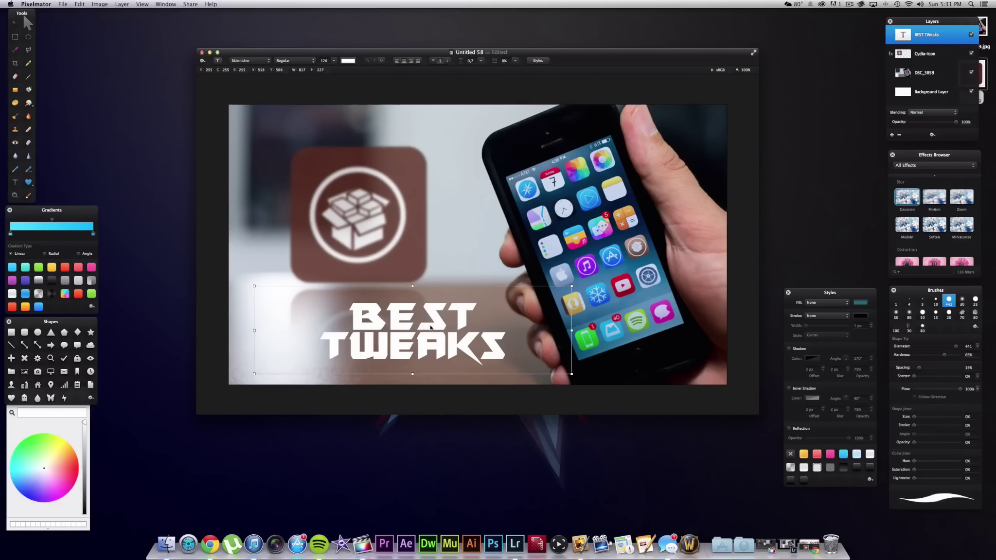
pyautogui.moveTo(430, 327); pyautogui.dragTo(376, 316)
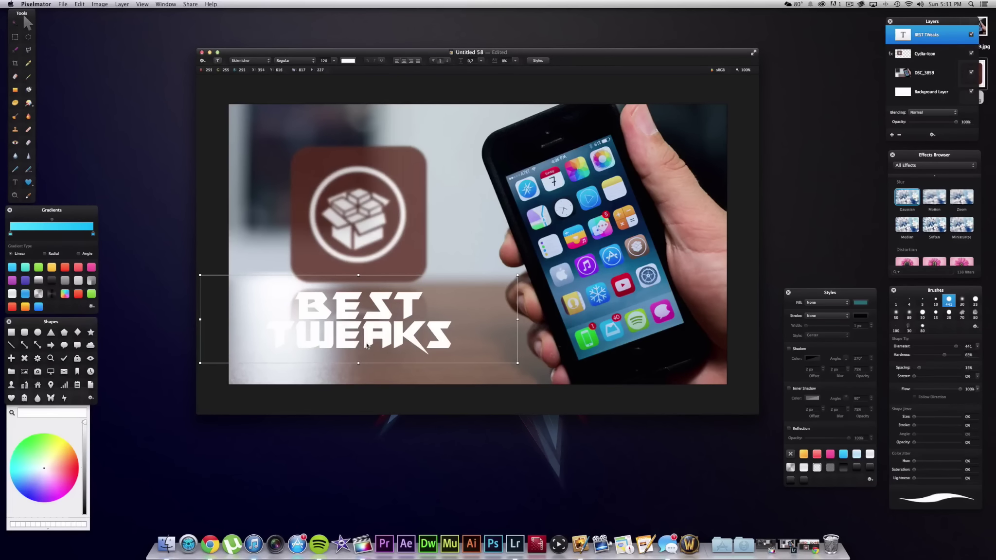
# - Select the word "TWEAKS" in the title and recolour it grey, leaving "BEST" white
pyautogui.click(439, 339)
pyautogui.moveTo(267, 337); pyautogui.dragTo(452, 341)
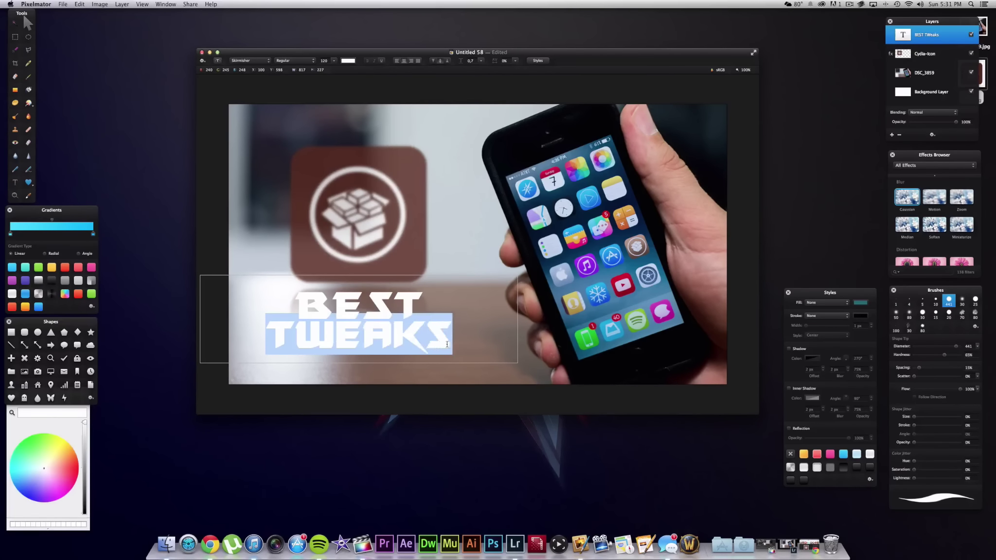
pyautogui.click(352, 61)
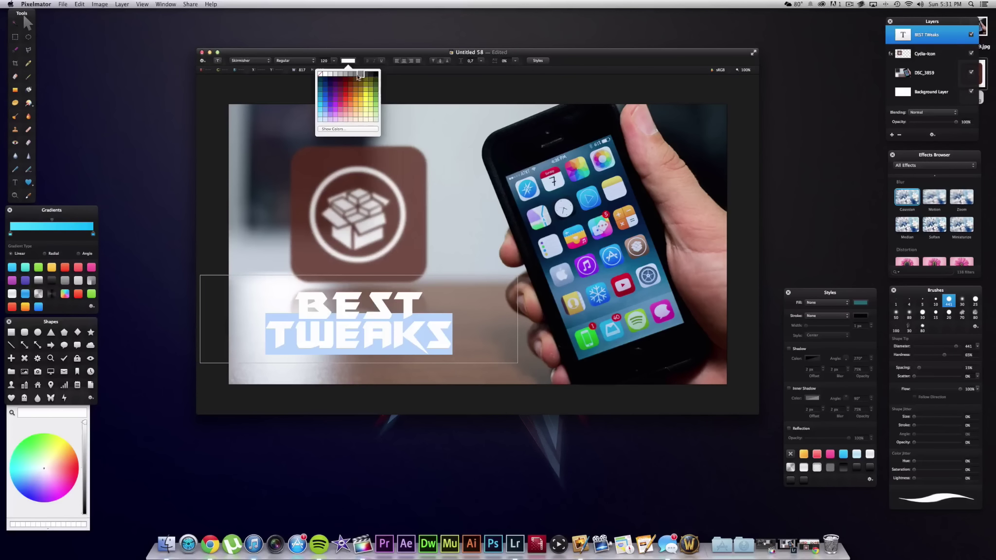
pyautogui.click(367, 76)
pyautogui.click(462, 257)
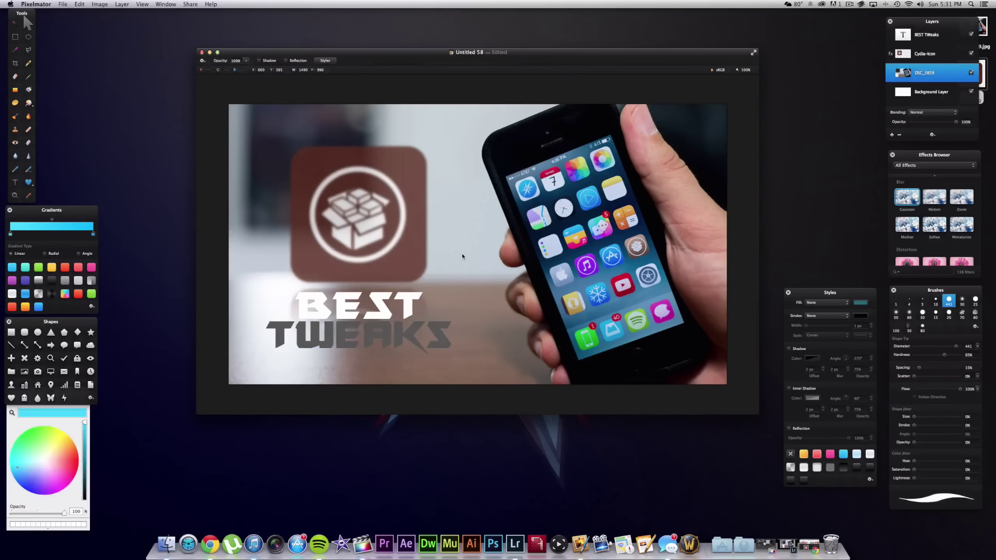
# - Change the colour of the word "TWEAKS" to black
pyautogui.doubleClick(431, 341)
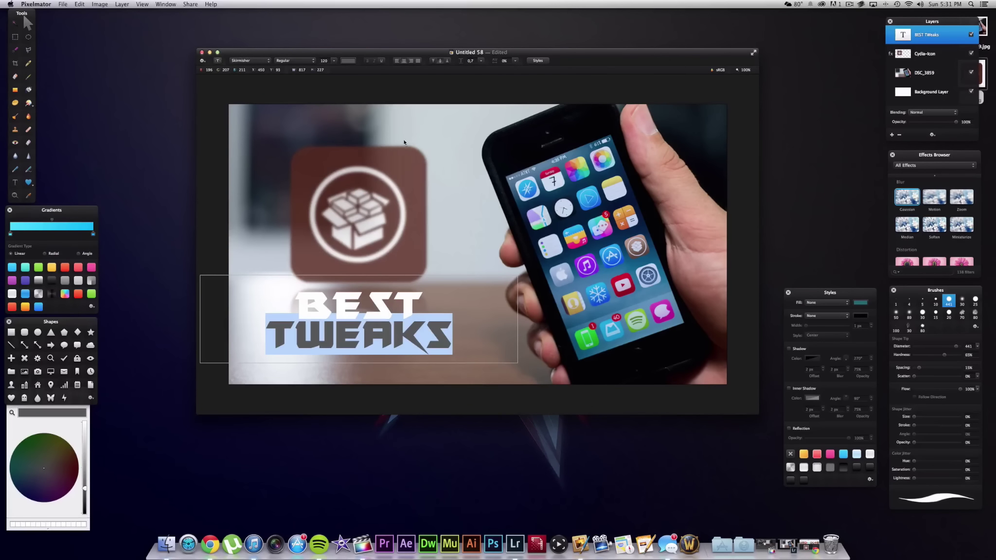
pyautogui.click(349, 60)
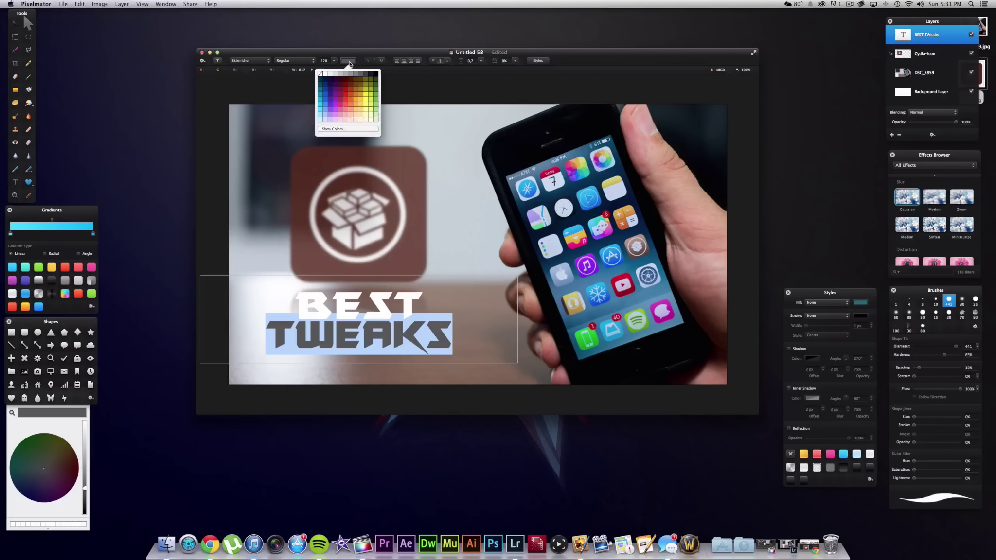
pyautogui.click(376, 74)
pyautogui.click(450, 233)
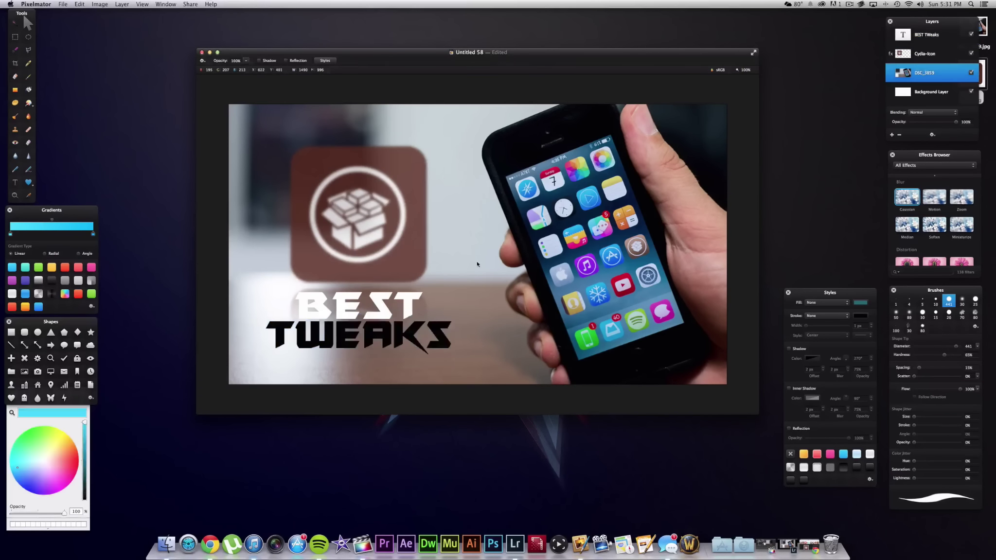
# - Lower the "BEST TWEAKS" layer's opacity to make the title semi-transparent and nudge it slightly down, centred under the Cydia icon
pyautogui.click(416, 331)
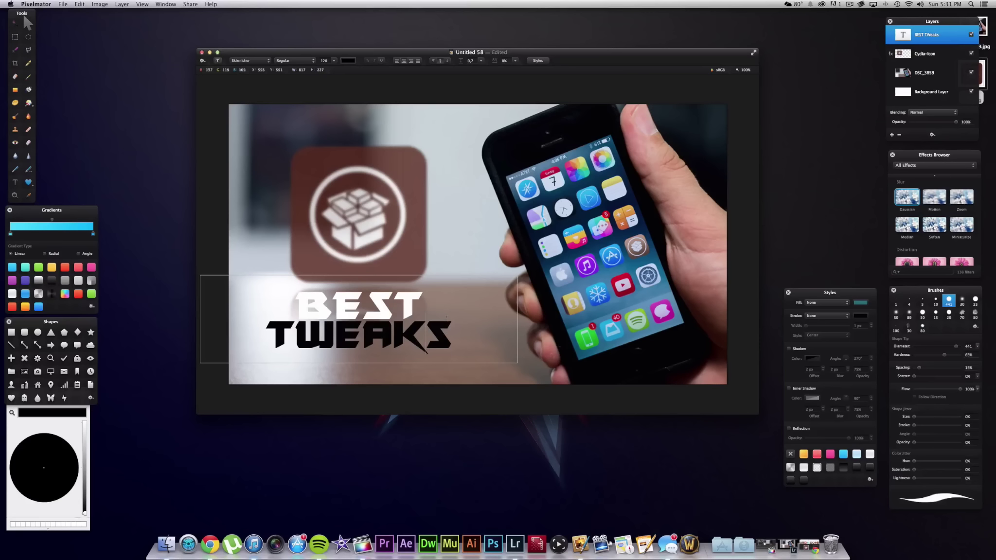
pyautogui.moveTo(956, 122); pyautogui.dragTo(941, 125)
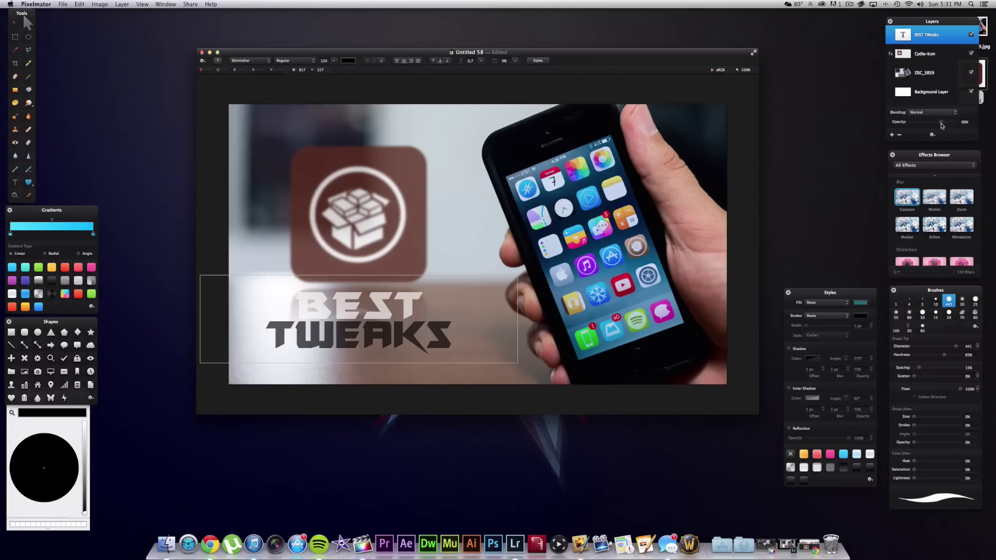
pyautogui.press('v')
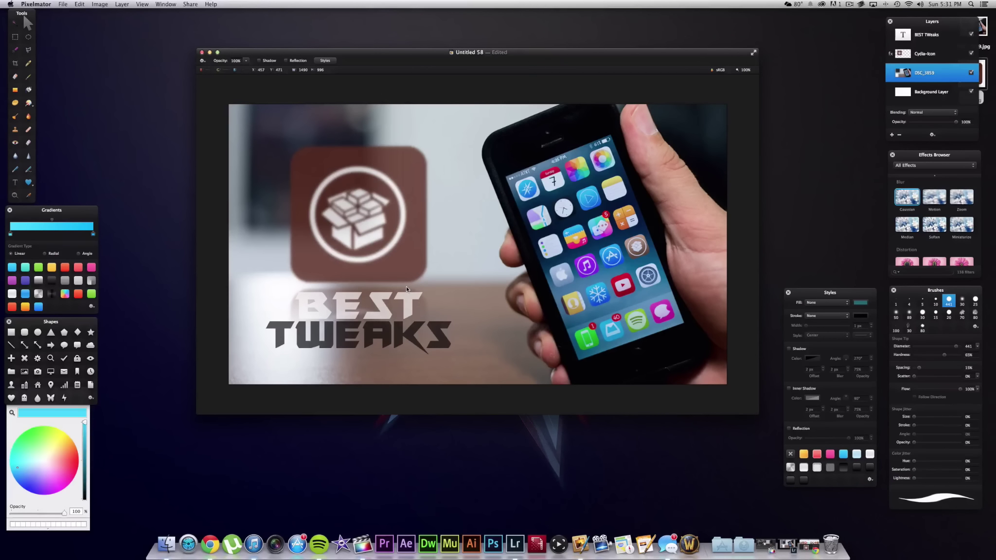
pyautogui.moveTo(384, 313); pyautogui.dragTo(385, 317)
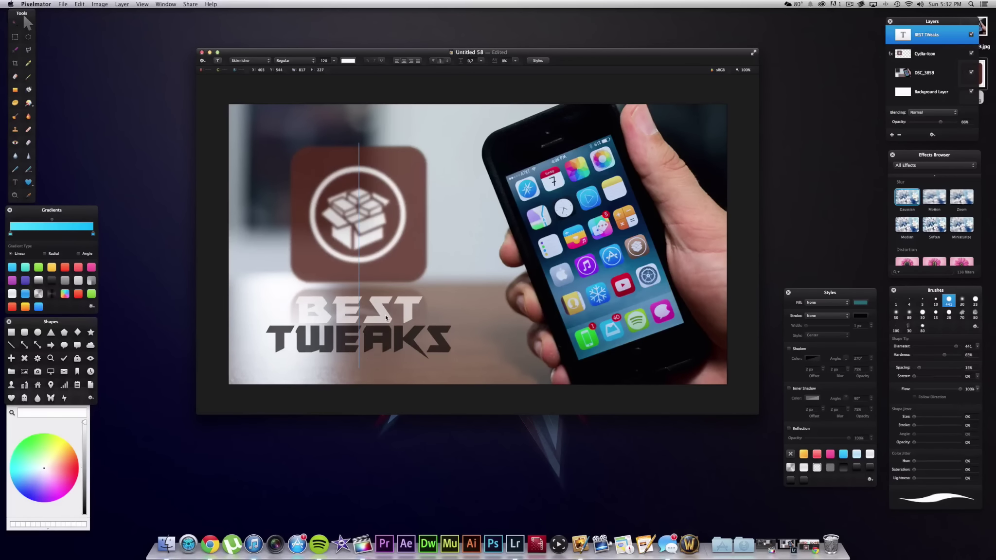
# - Turn off the Cydia icon's reflection and shift both the title and the icon right towards the phone
pyautogui.click(401, 213)
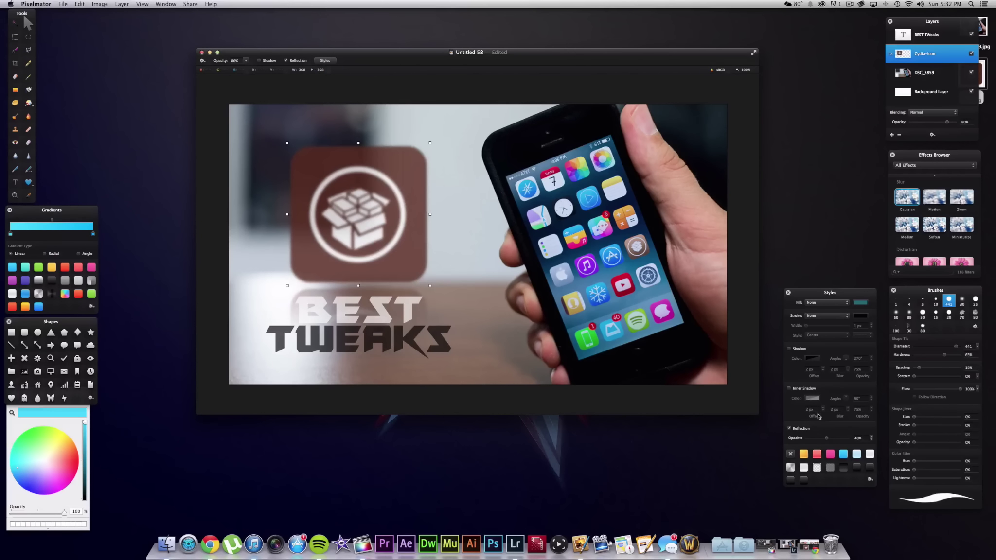
pyautogui.click(788, 429)
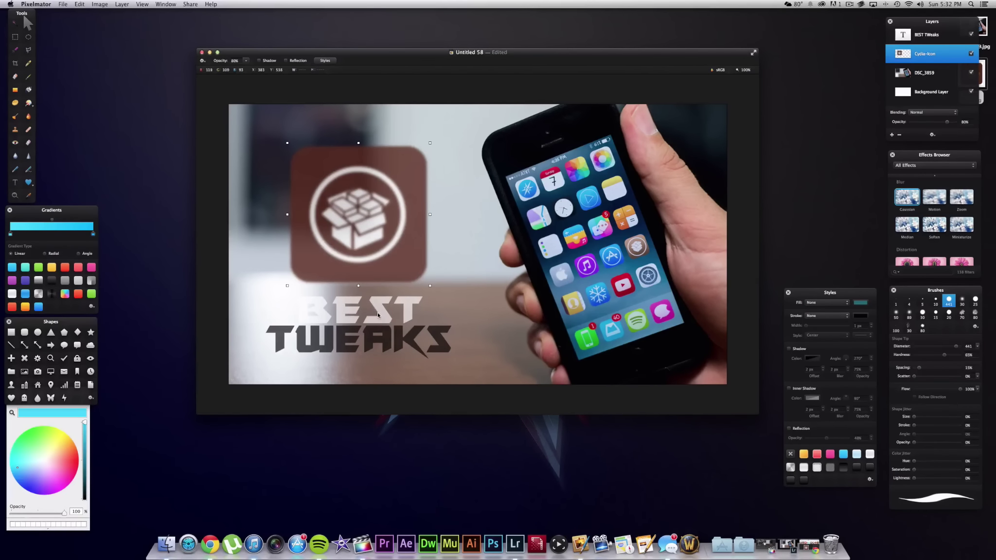
pyautogui.moveTo(378, 315); pyautogui.dragTo(427, 309)
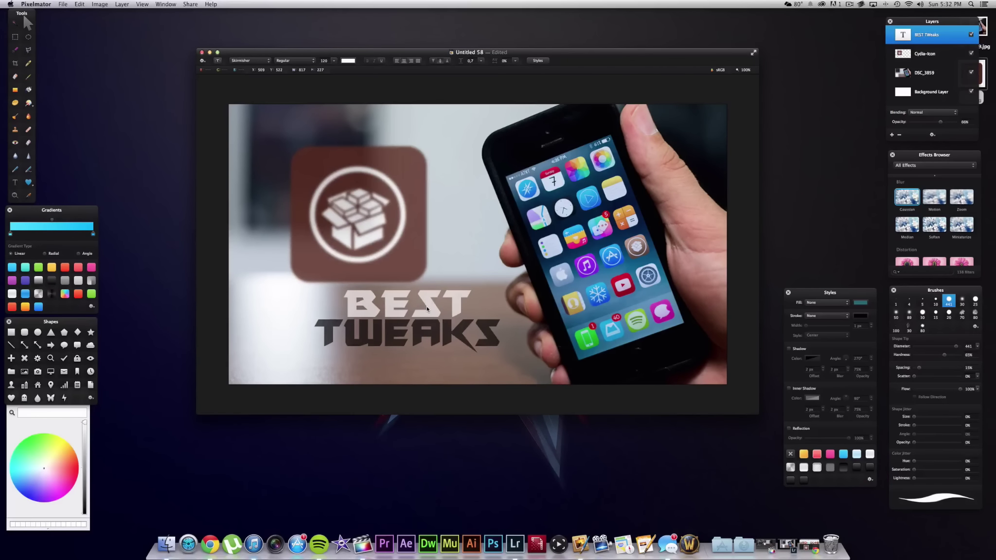
pyautogui.moveTo(349, 204); pyautogui.dragTo(418, 192)
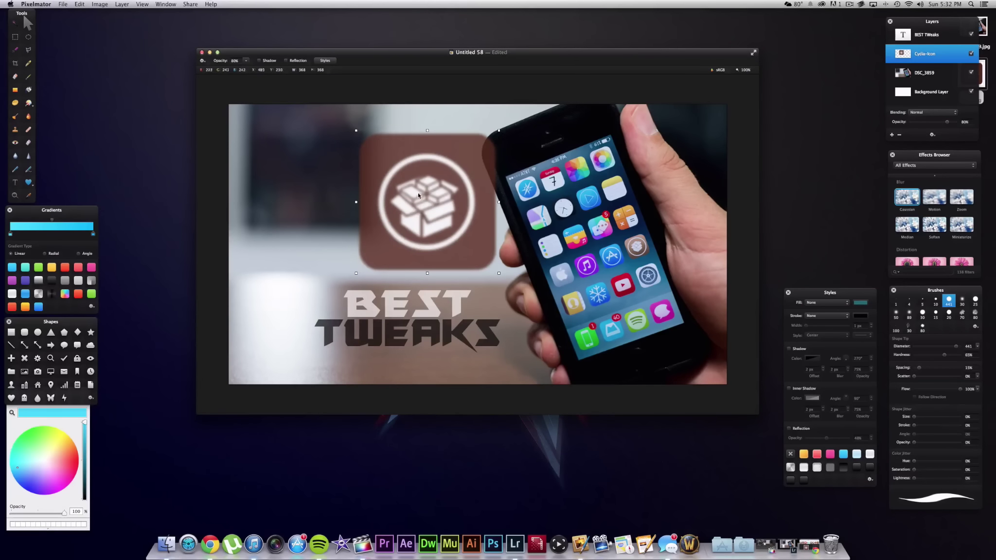
# - Scale the Cydia icon down to 336 by 336 px and place it upright just above the title, clear of the phone
pyautogui.moveTo(356, 129); pyautogui.dragTo(369, 142)
pyautogui.moveTo(428, 216); pyautogui.dragTo(403, 243)
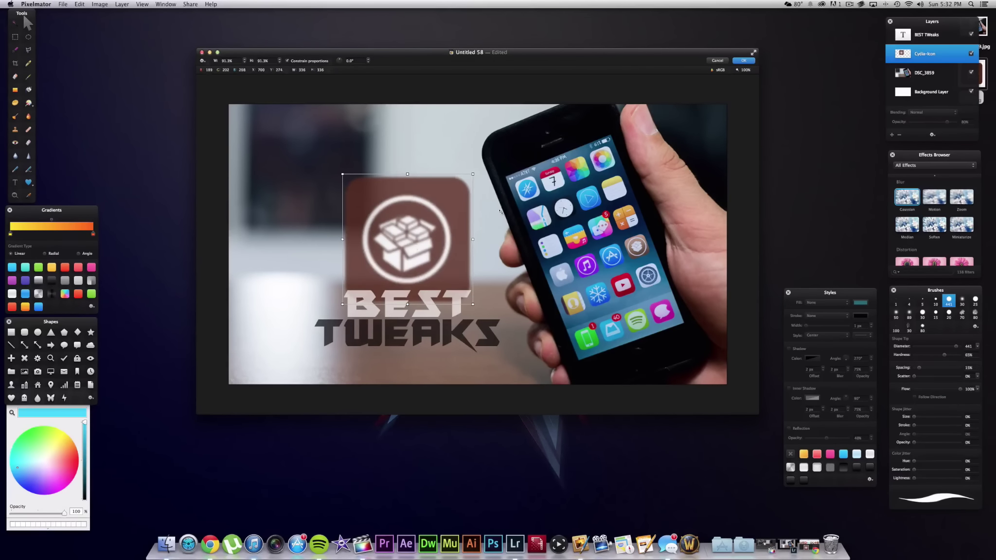
pyautogui.moveTo(501, 212); pyautogui.dragTo(485, 171)
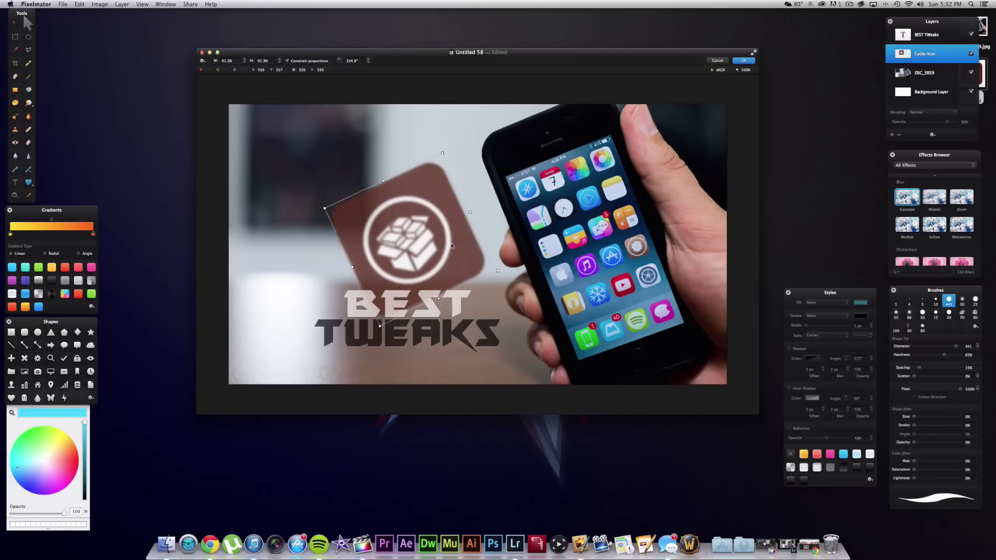
pyautogui.moveTo(438, 242); pyautogui.dragTo(462, 248)
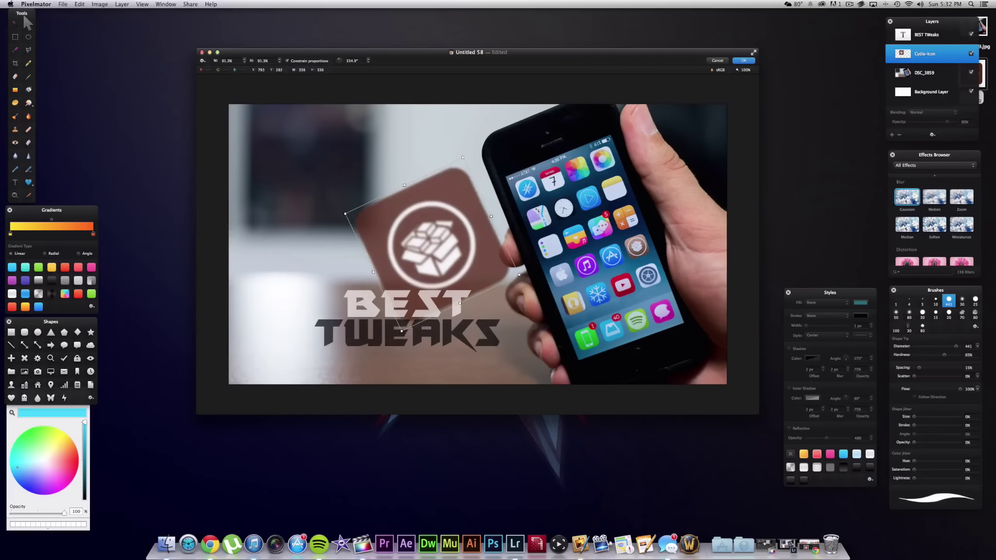
pyautogui.moveTo(402, 333); pyautogui.dragTo(365, 308)
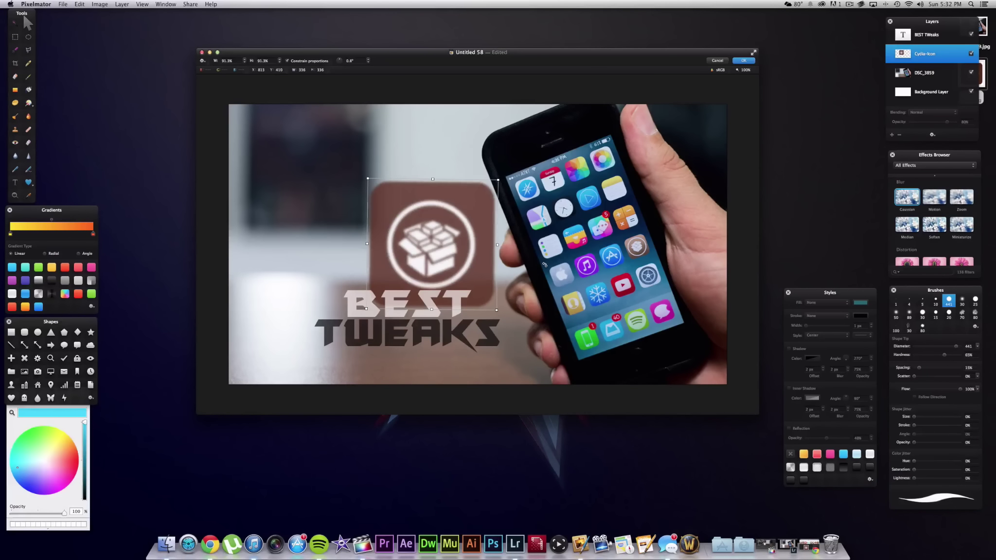
pyautogui.moveTo(458, 262); pyautogui.dragTo(407, 245)
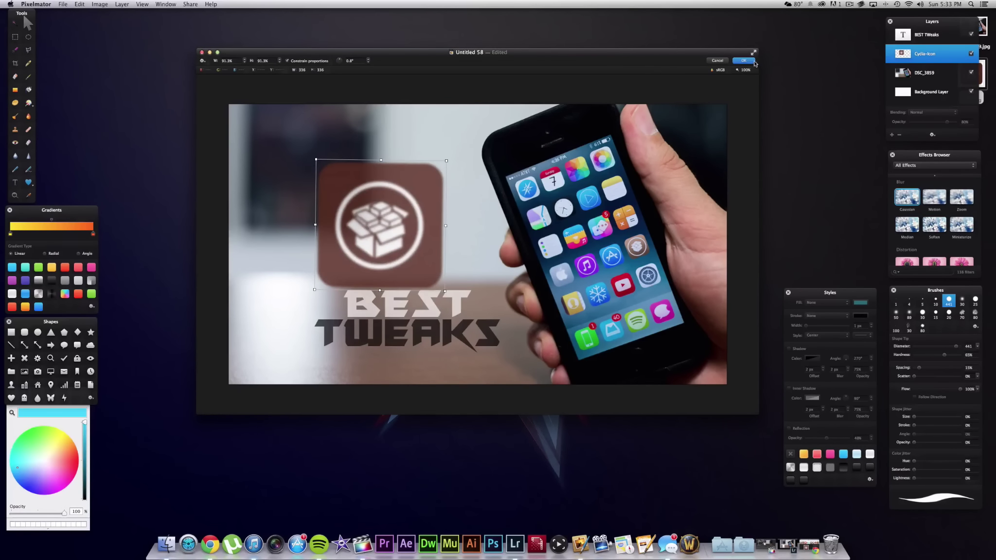
pyautogui.click(744, 60)
# - Delete the Cydia icon layer and move the "BEST TWEAKS" title up into the open area beside the phone
pyautogui.rightClick(907, 62)
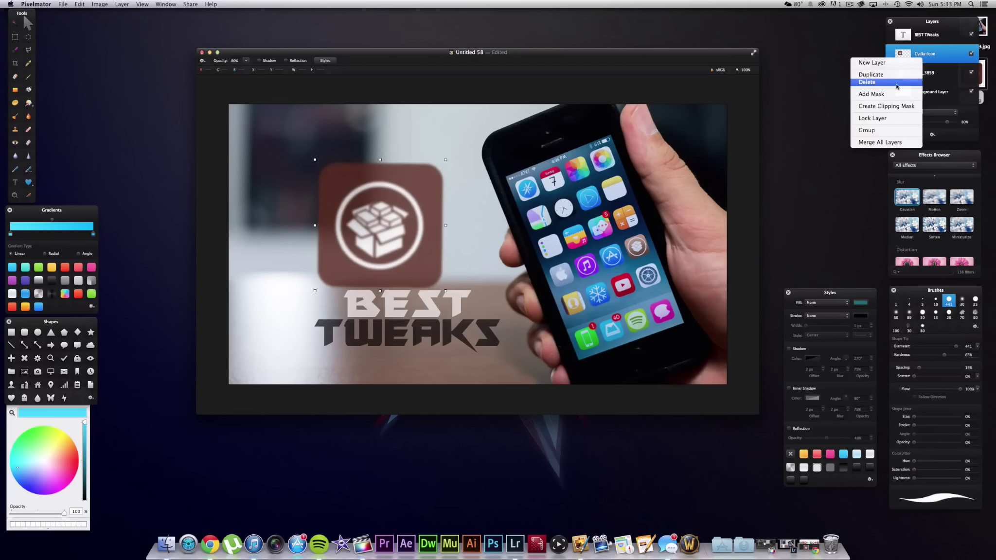
pyautogui.click(896, 83)
pyautogui.moveTo(417, 317); pyautogui.dragTo(410, 278)
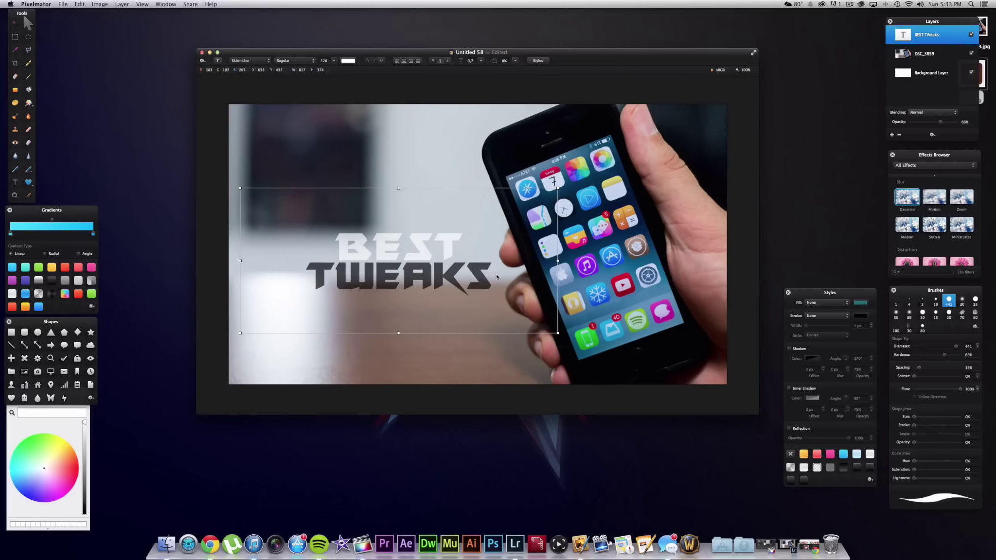
# - Set the title's font size to 160 and move the text slightly down and left so it clears the hand
pyautogui.doubleClick(505, 276)
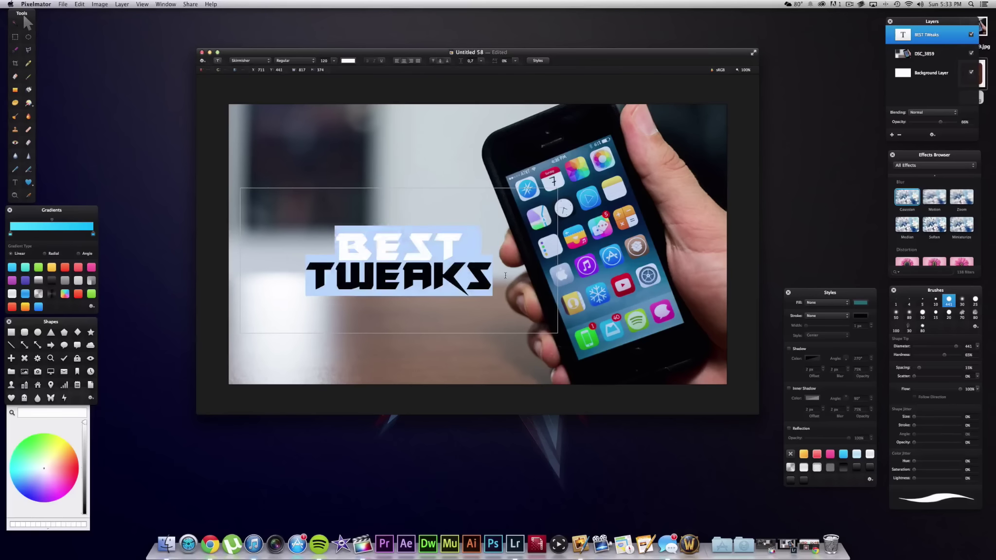
pyautogui.click(333, 61)
pyautogui.click(330, 64)
pyautogui.press('Return')
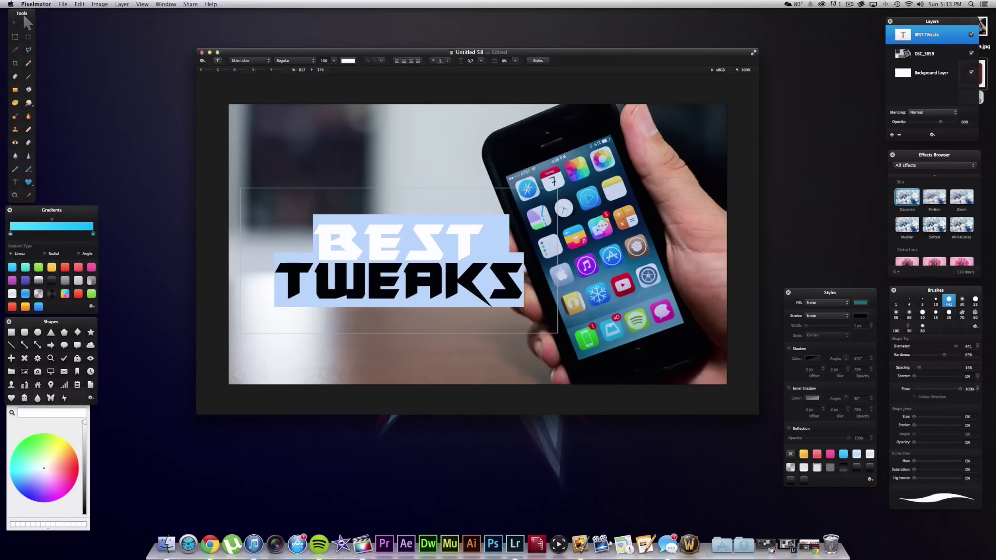
pyautogui.press('Escape')
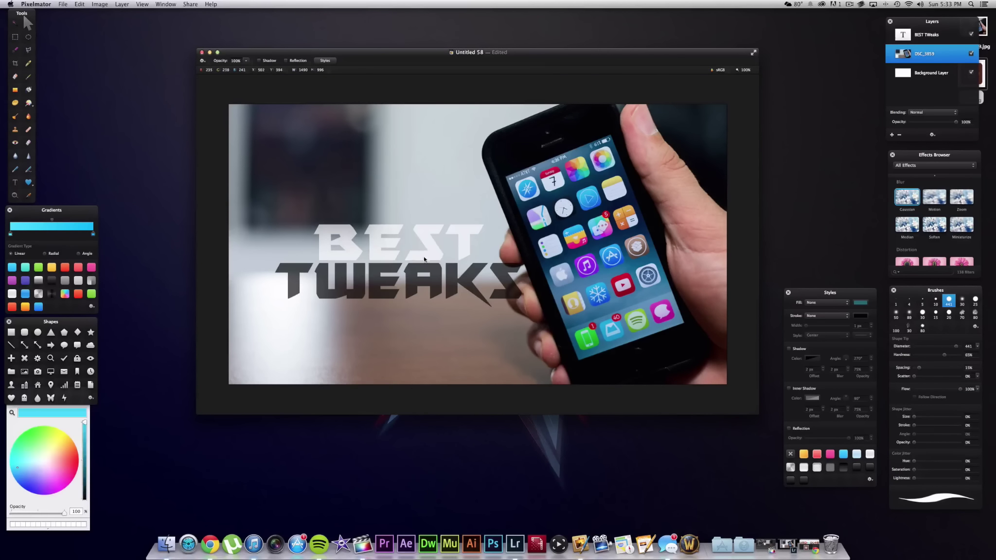
pyautogui.moveTo(419, 257)
pyautogui.mouseDown()
pyautogui.moveTo(385, 264)
pyautogui.moveTo(414, 273)
pyautogui.mouseUp()
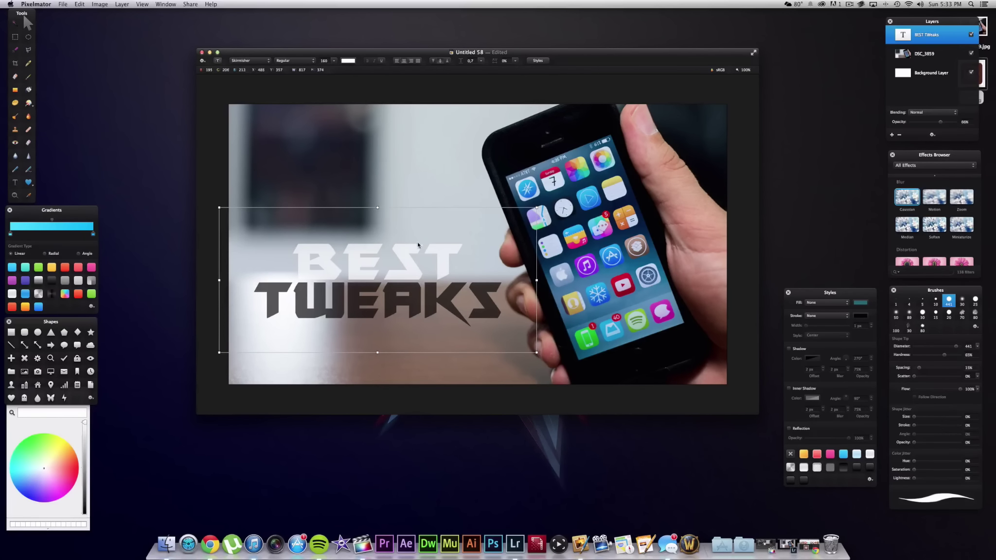
pyautogui.click(445, 156)
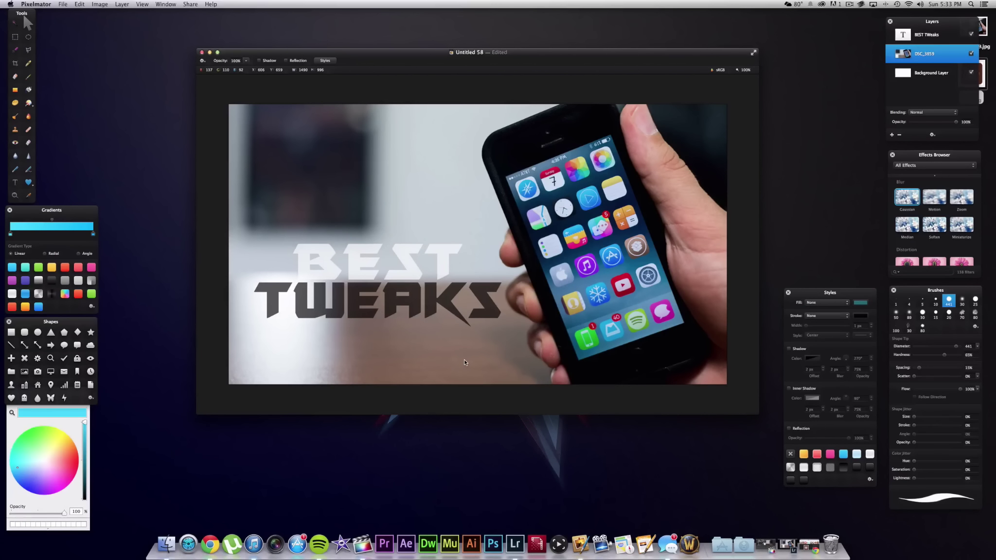
# - Recolour the word "TWEAKS" white to match "BEST"
pyautogui.doubleClick(501, 301)
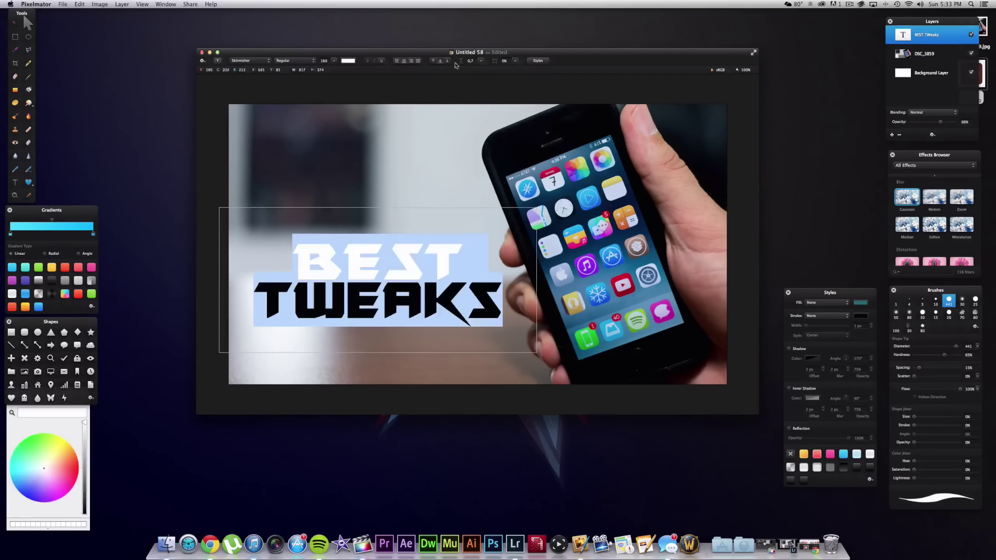
pyautogui.click(494, 301)
pyautogui.tripleClick(495, 302)
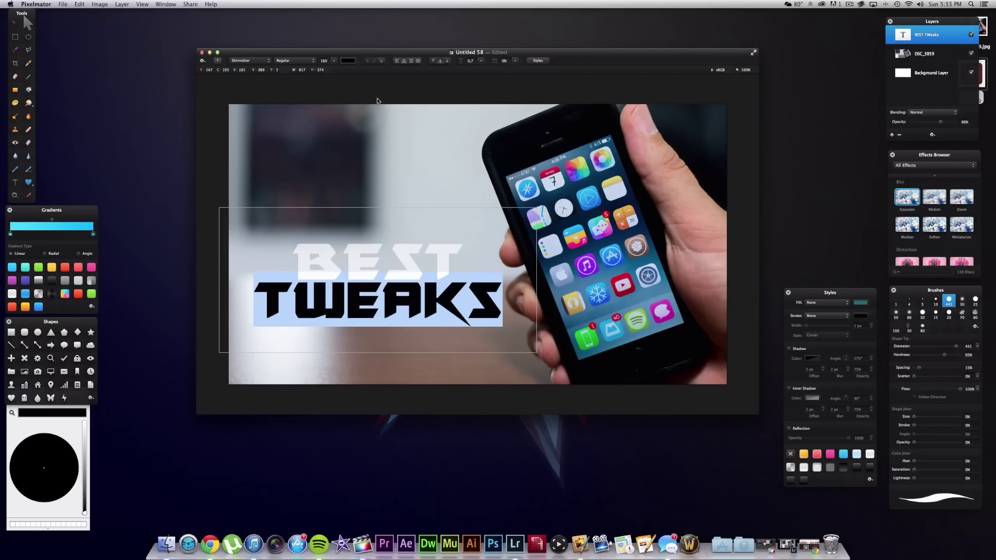
pyautogui.click(353, 61)
pyautogui.click(321, 74)
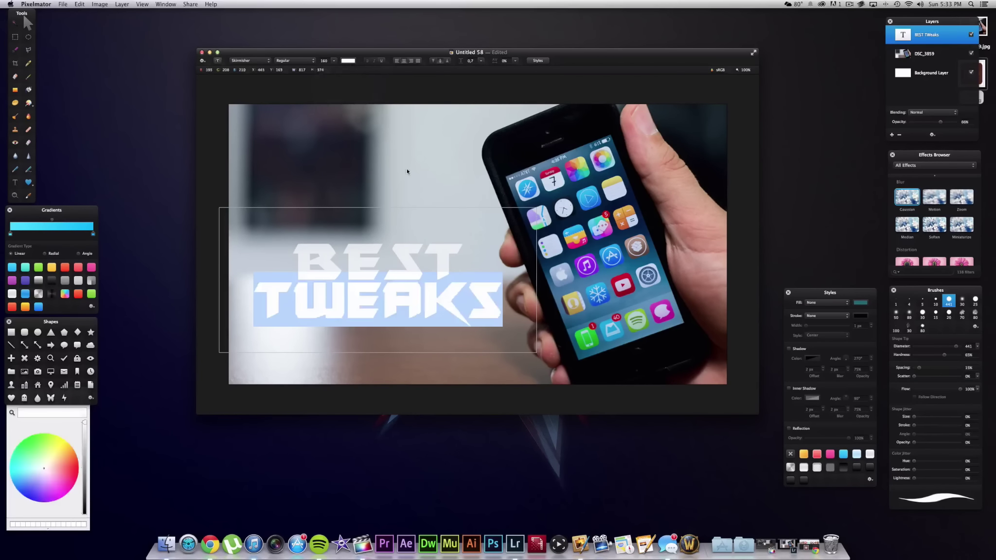
pyautogui.click(407, 168)
# - Recolour the word "TWEAKS" dark grey and deselect the title
pyautogui.tripleClick(503, 307)
pyautogui.click(346, 62)
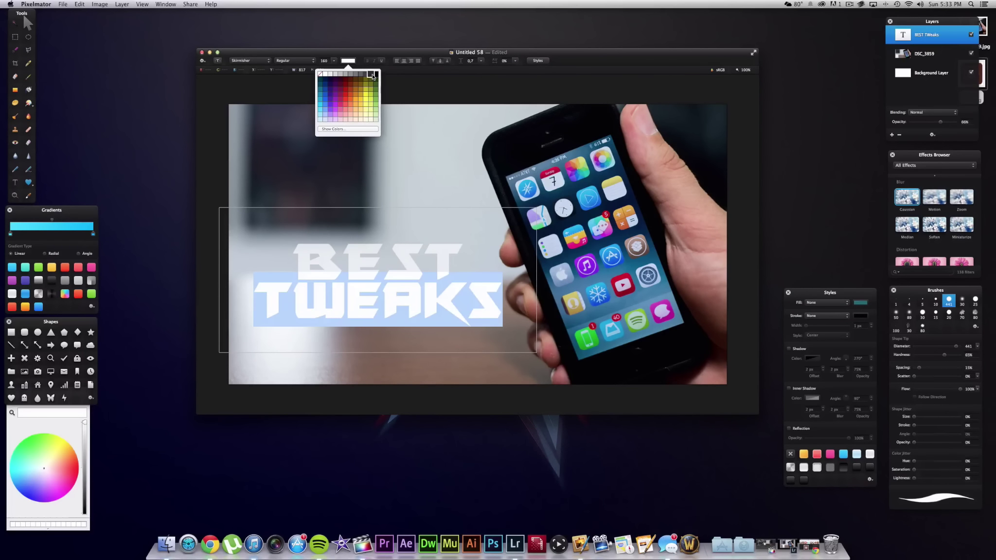
pyautogui.click(373, 76)
pyautogui.click(431, 178)
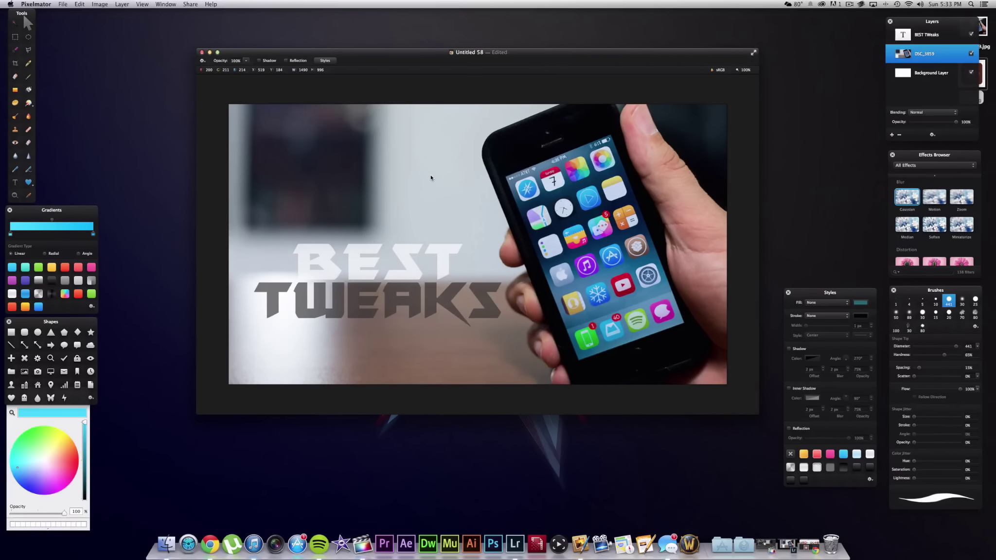
# - Recolour the word "TWEAKS" in the title black and deselect the title
pyautogui.doubleClick(492, 286)
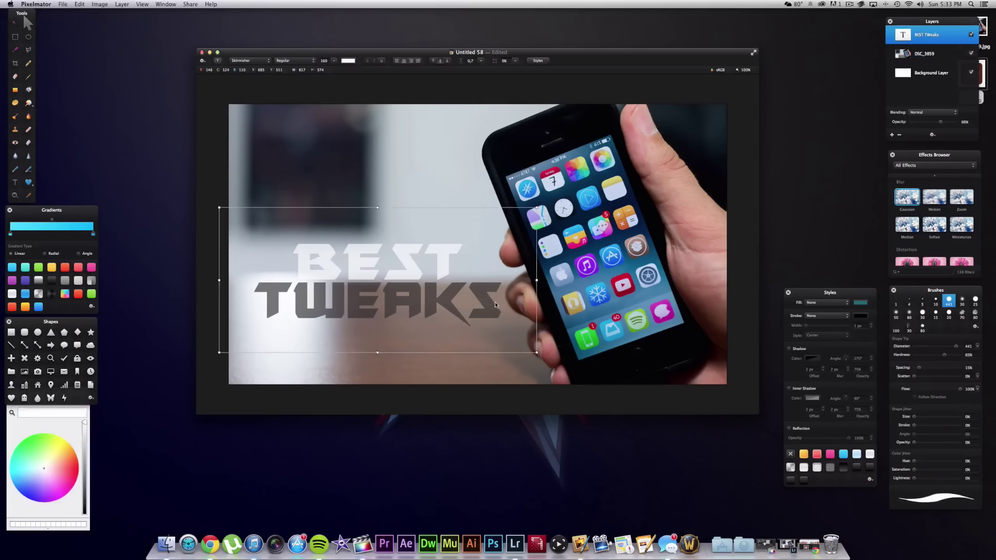
pyautogui.click(478, 280)
pyautogui.tripleClick(478, 302)
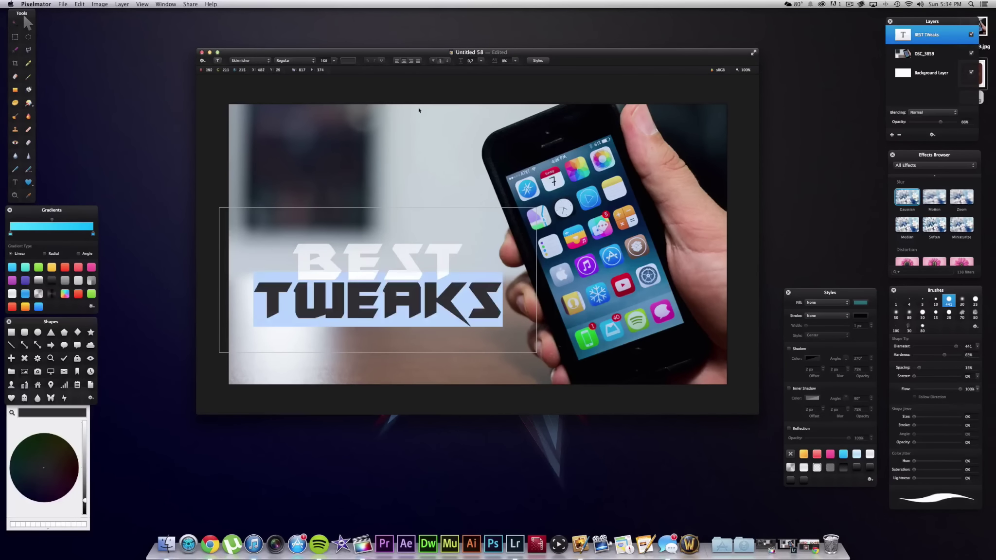
pyautogui.click(347, 61)
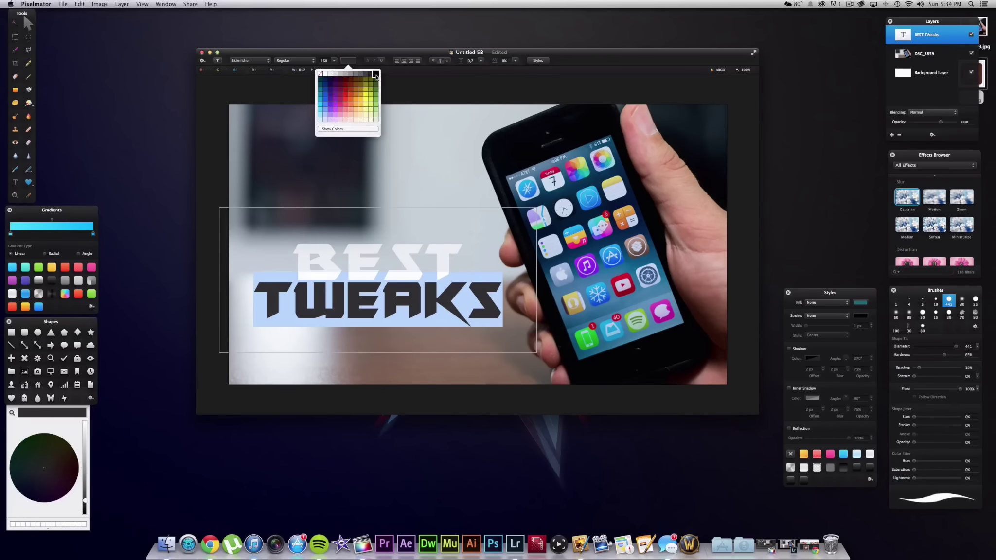
pyautogui.click(377, 76)
pyautogui.click(451, 155)
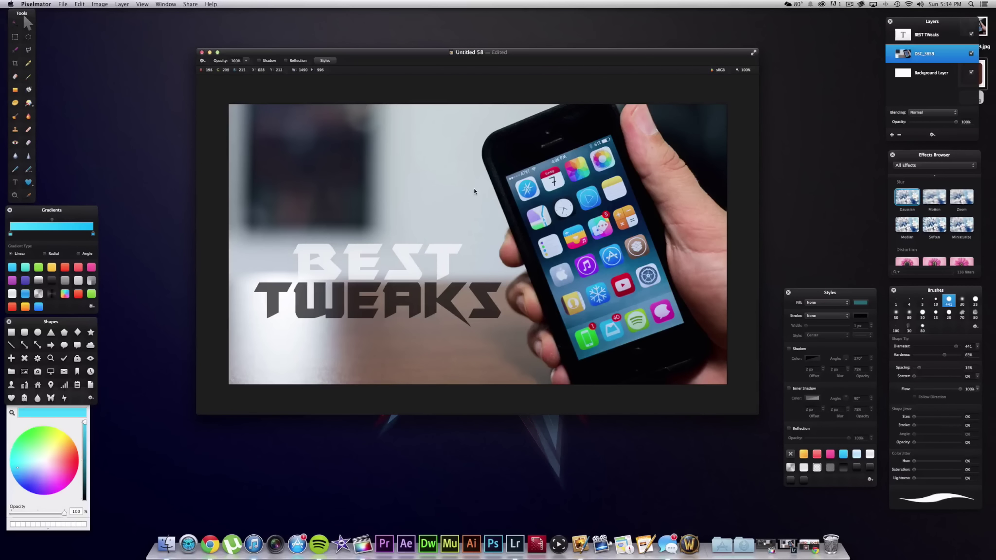
# - Add a drop shadow with the default settings to the "BEST TWEAKS" title and deselect it
pyautogui.click(362, 297)
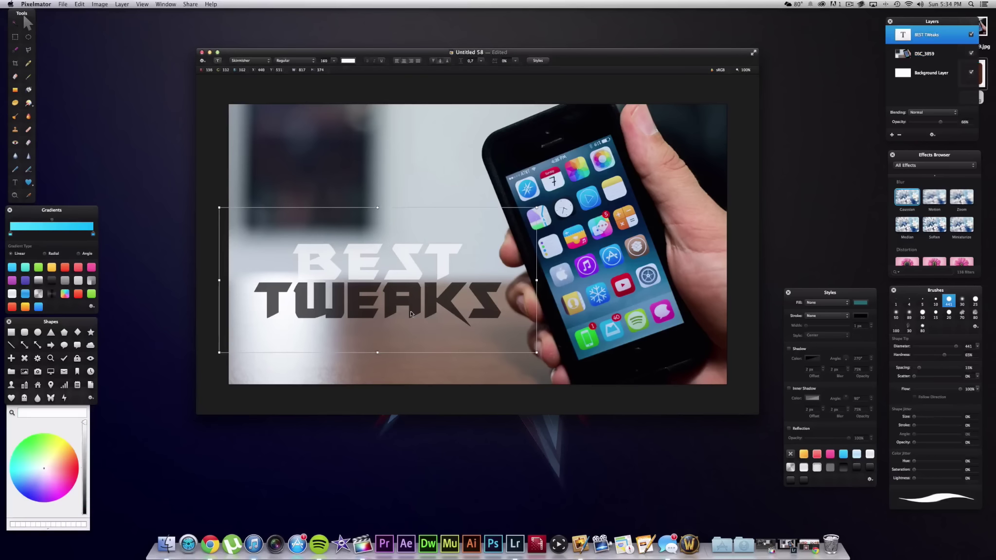
pyautogui.click(789, 348)
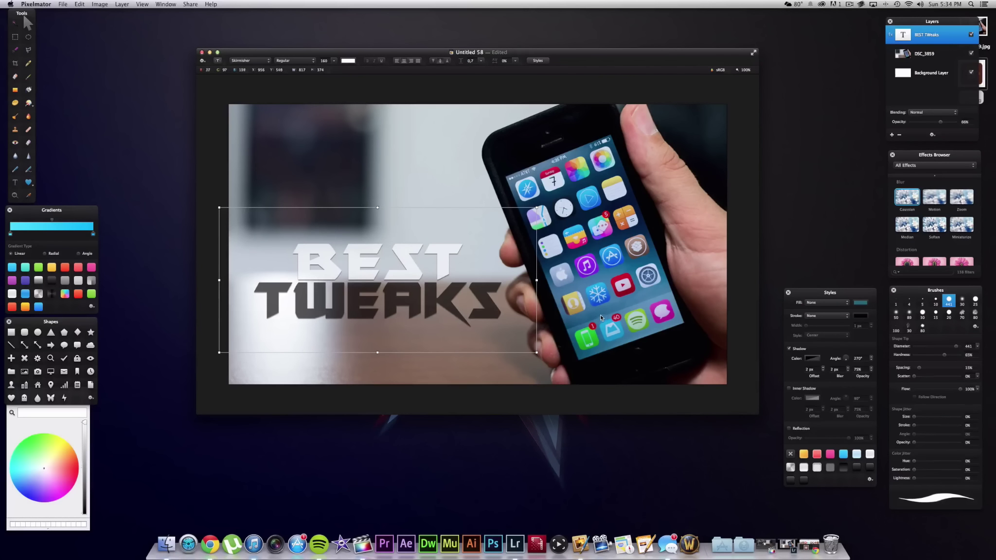
pyautogui.click(560, 295)
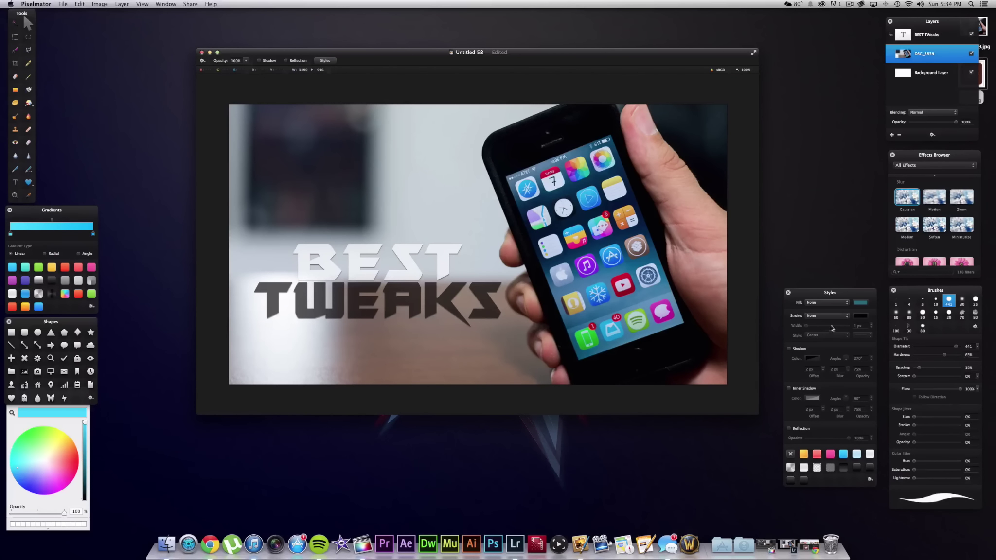
# - Give the phone photo layer a 12 px Outside stroke, trying Gradient first and switching it to Color
pyautogui.click(820, 316)
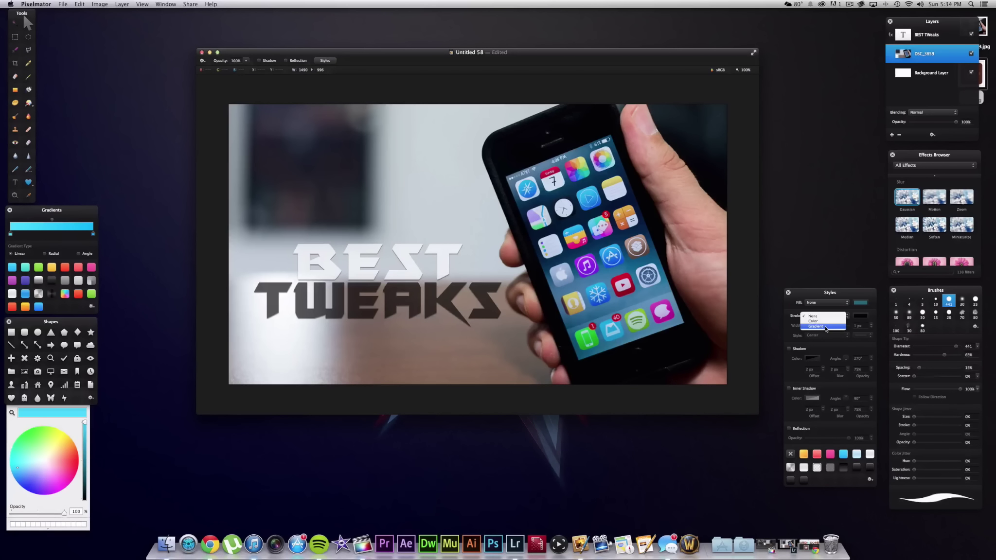
pyautogui.click(826, 326)
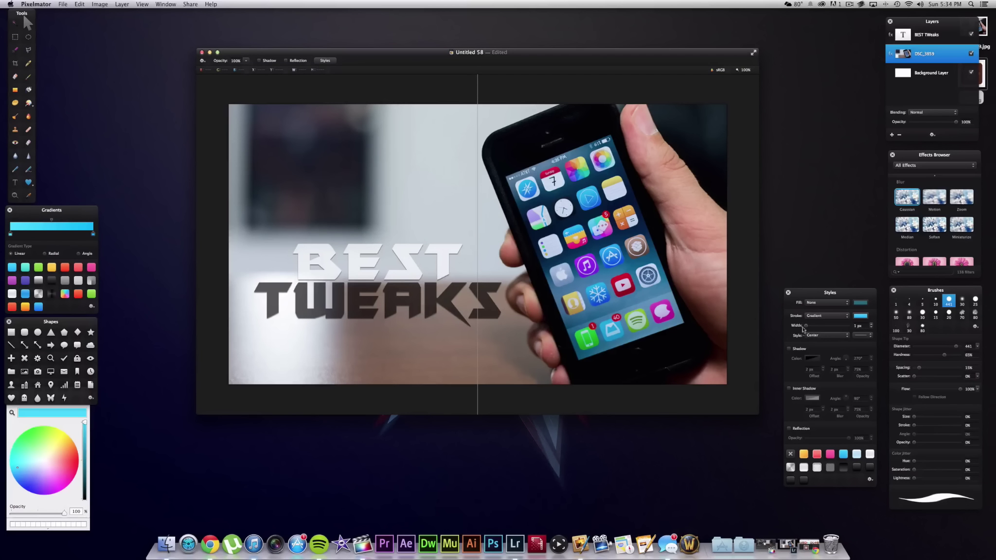
pyautogui.click(816, 335)
pyautogui.click(815, 340)
pyautogui.moveTo(810, 328); pyautogui.dragTo(812, 328)
pyautogui.click(829, 316)
pyautogui.click(821, 311)
# - Try a black Color stroke 5 px wide with the Outside style on the "BEST TWEAKS" title
pyautogui.click(379, 294)
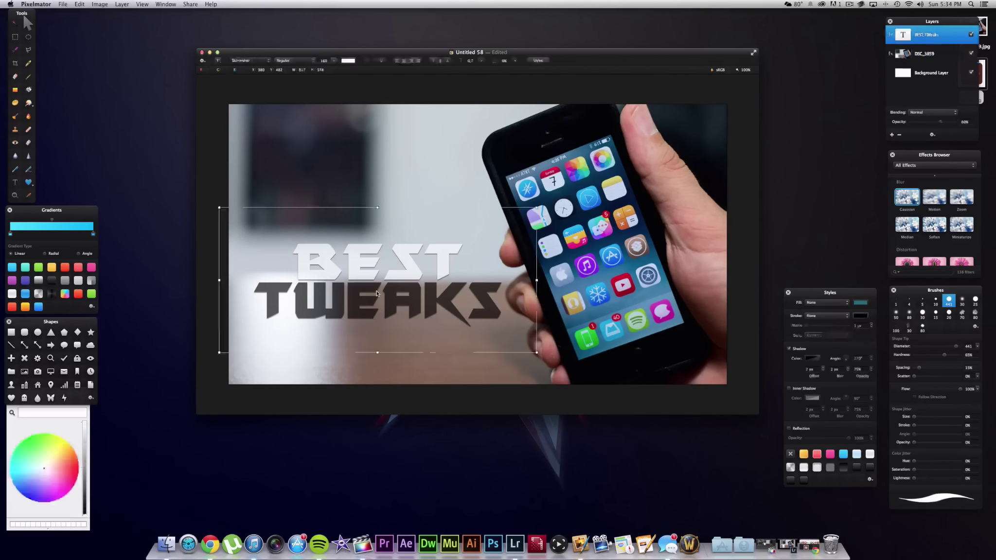
pyautogui.click(823, 316)
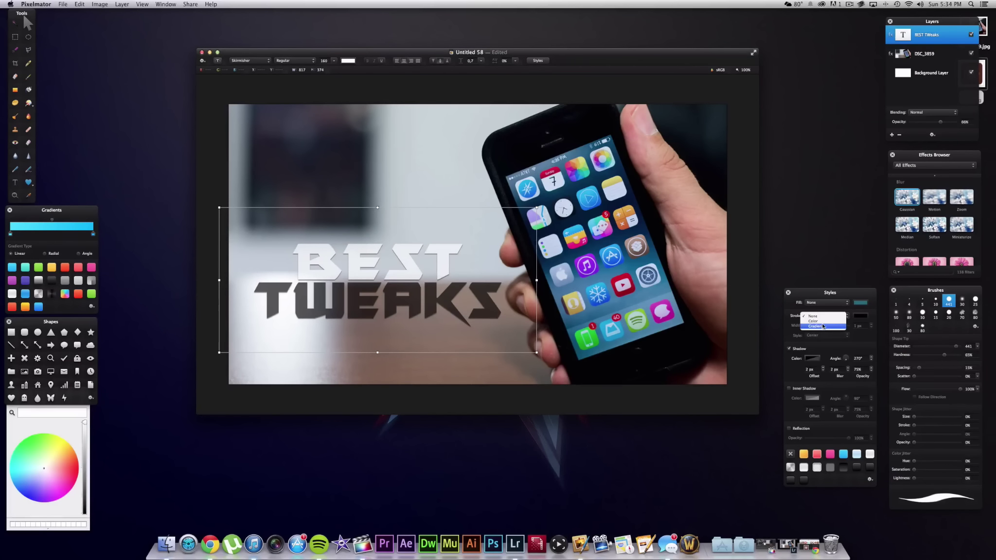
pyautogui.click(819, 321)
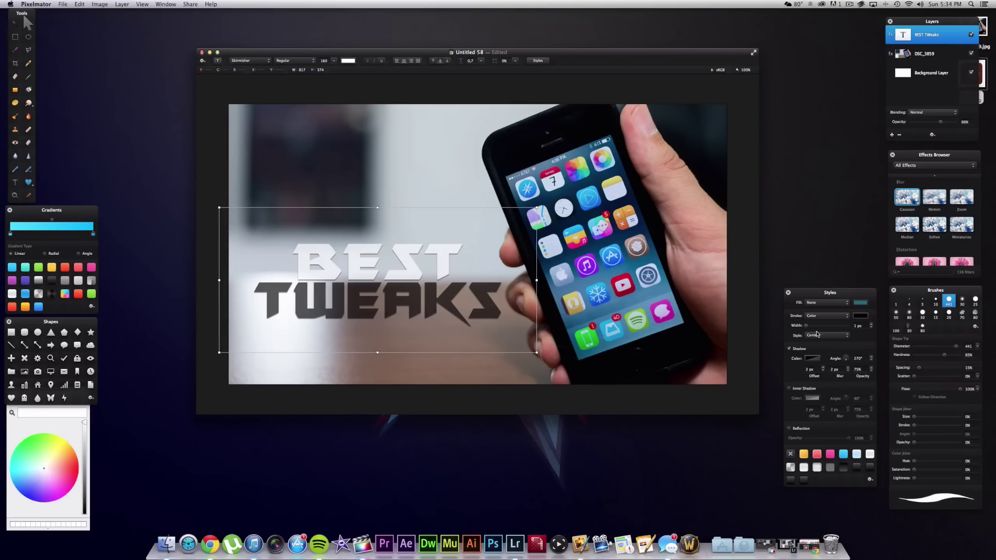
pyautogui.click(818, 335)
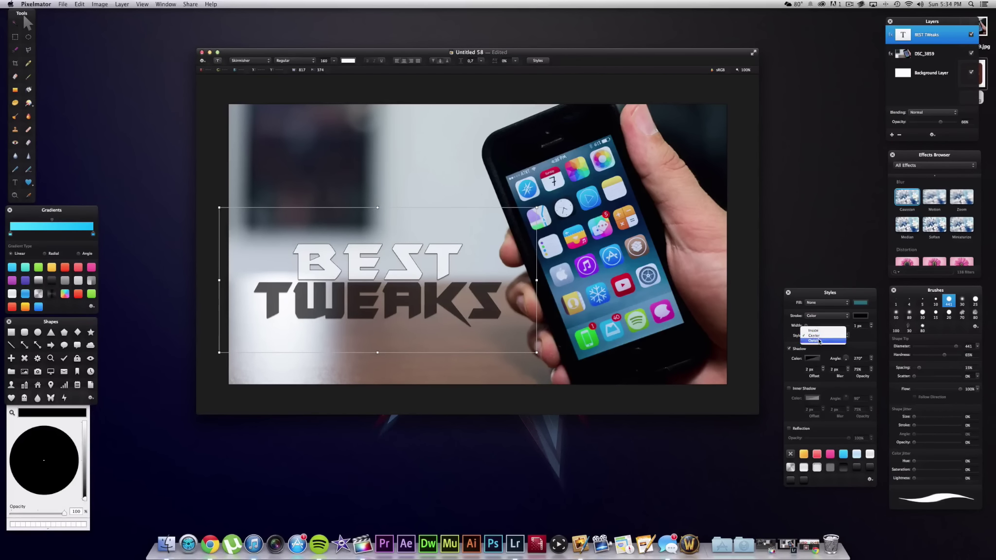
pyautogui.click(820, 342)
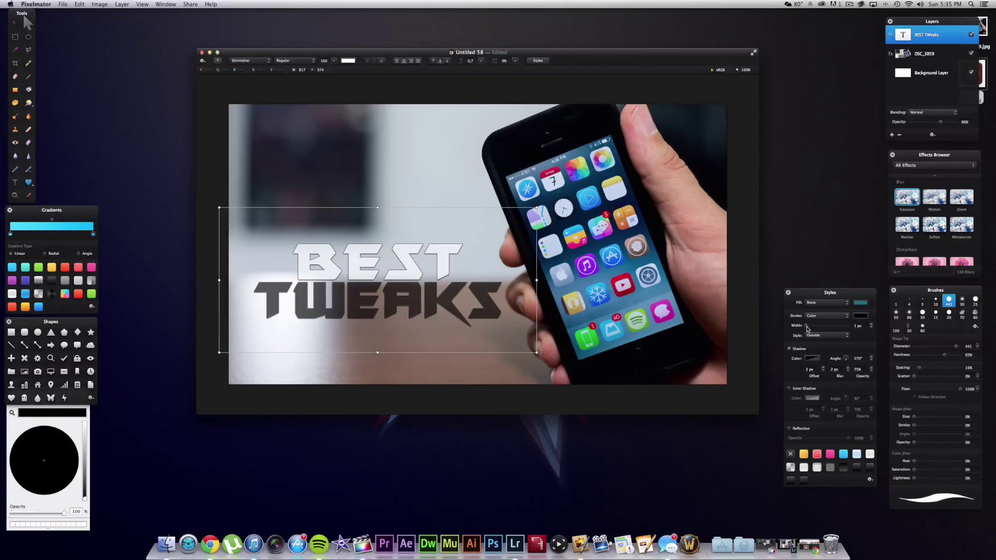
pyautogui.click(810, 327)
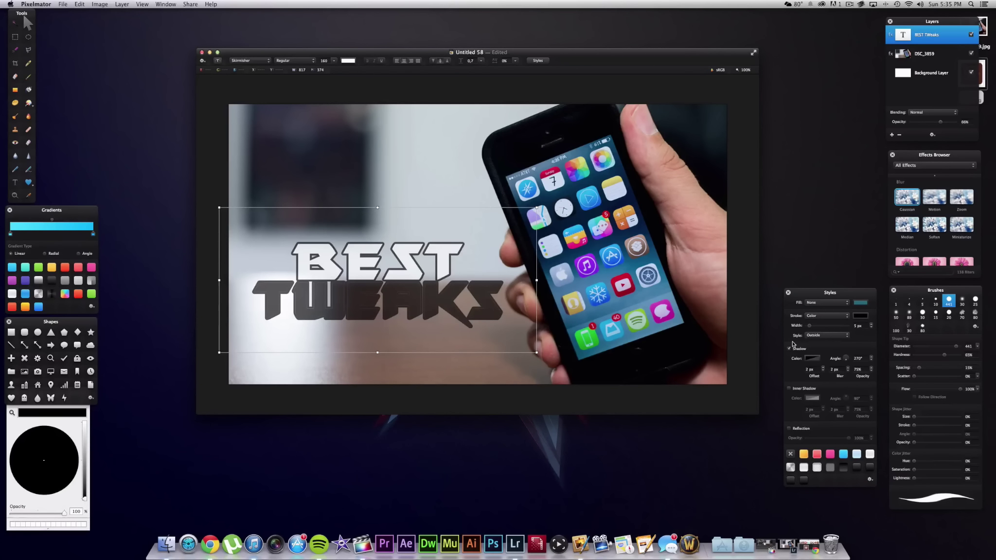
# - Remove the stroke from the "BEST TWEAKS" title and deselect the title
pyautogui.click(820, 316)
pyautogui.click(820, 319)
pyautogui.press('super+z')
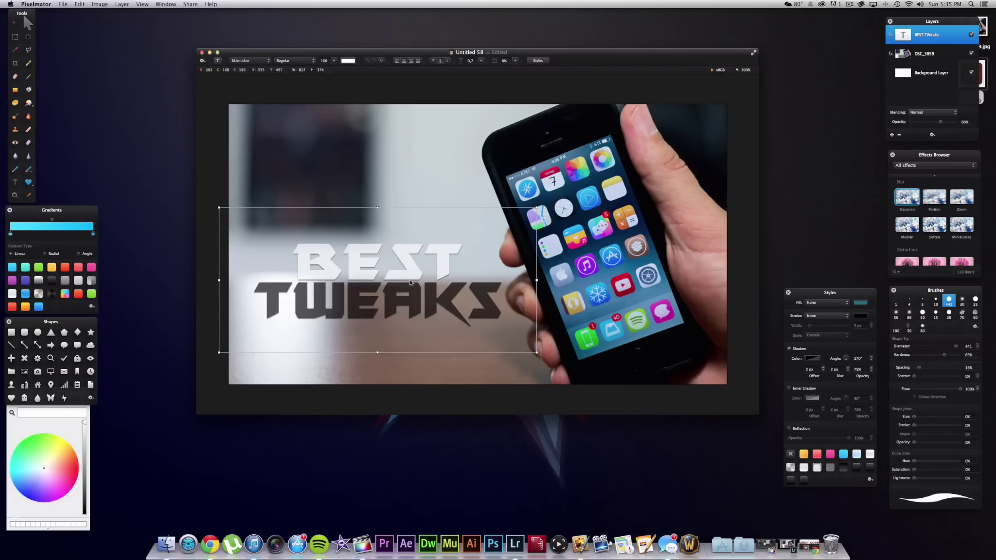
pyautogui.click(584, 284)
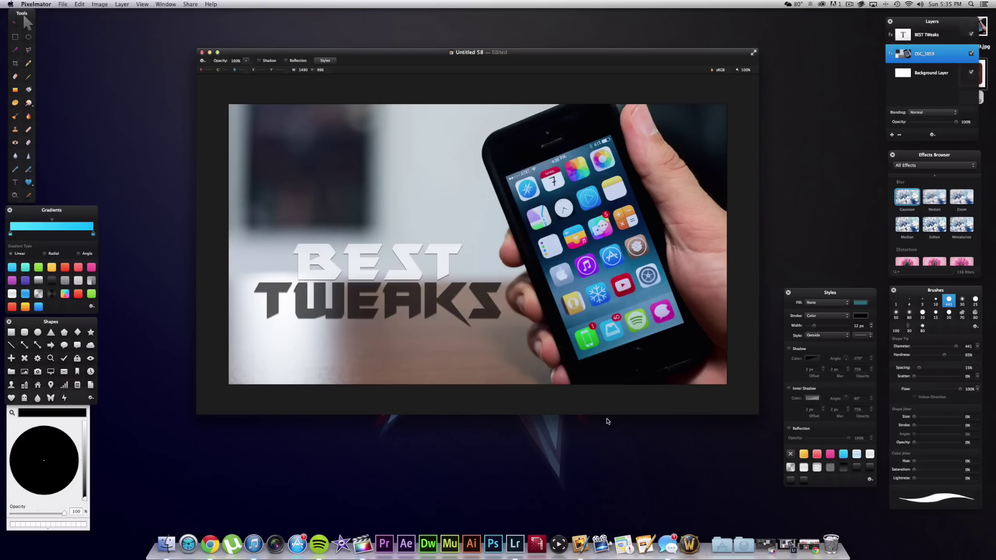
# - Export the thumbnail to the Desktop as a PNG named "Top 10 Tweaks 1"
pyautogui.click(64, 4)
pyautogui.click(82, 87)
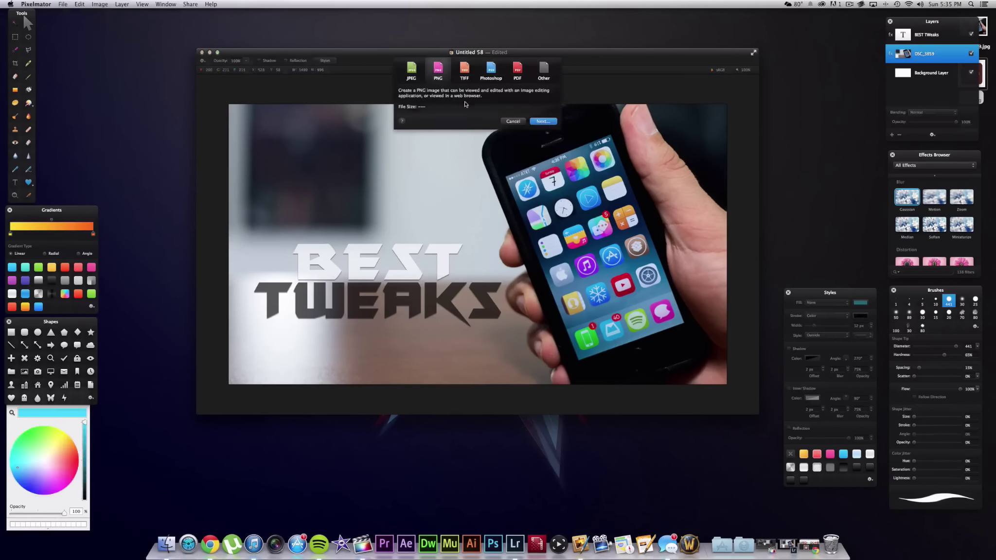
pyautogui.click(542, 122)
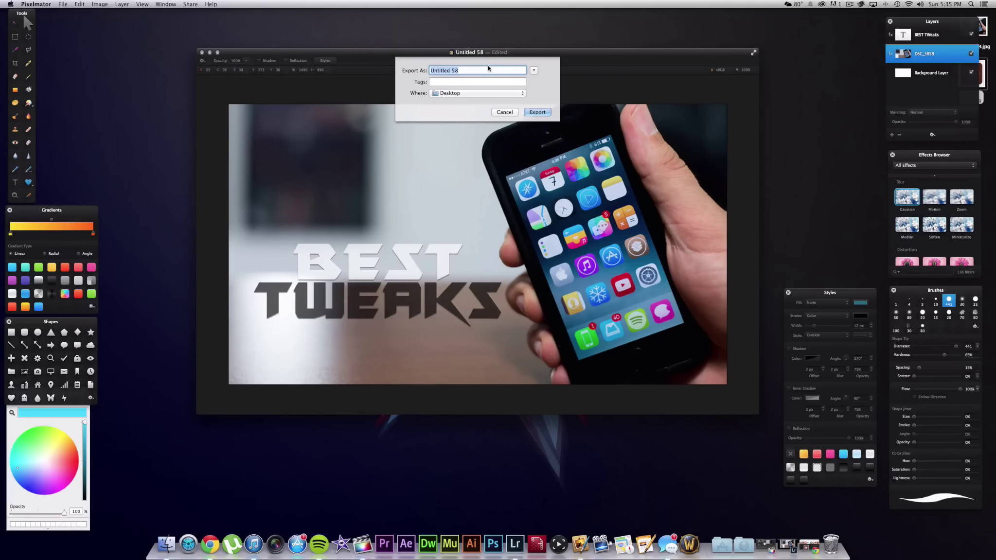
pyautogui.write('Top 10 Tweaks 1')
pyautogui.click(537, 112)
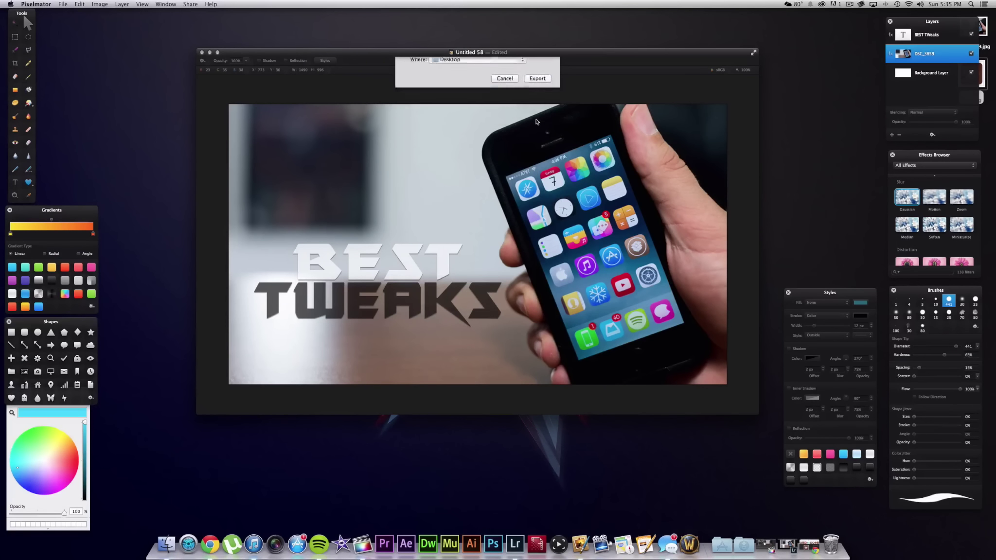
# - Minimise the thumbnail document and check the exported "Top 10 Tweaks 1" file on the desktop
pyautogui.click(210, 52)
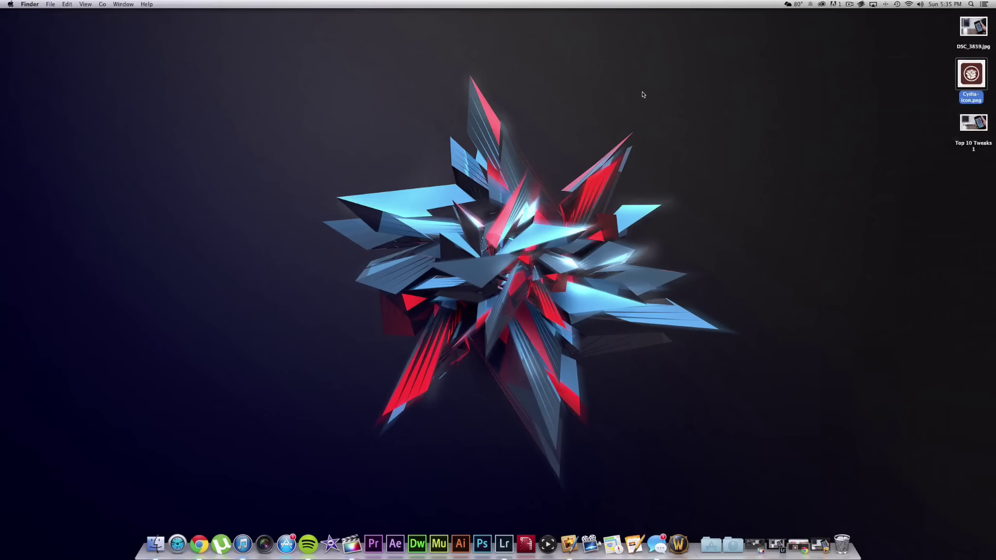
pyautogui.click(971, 127)
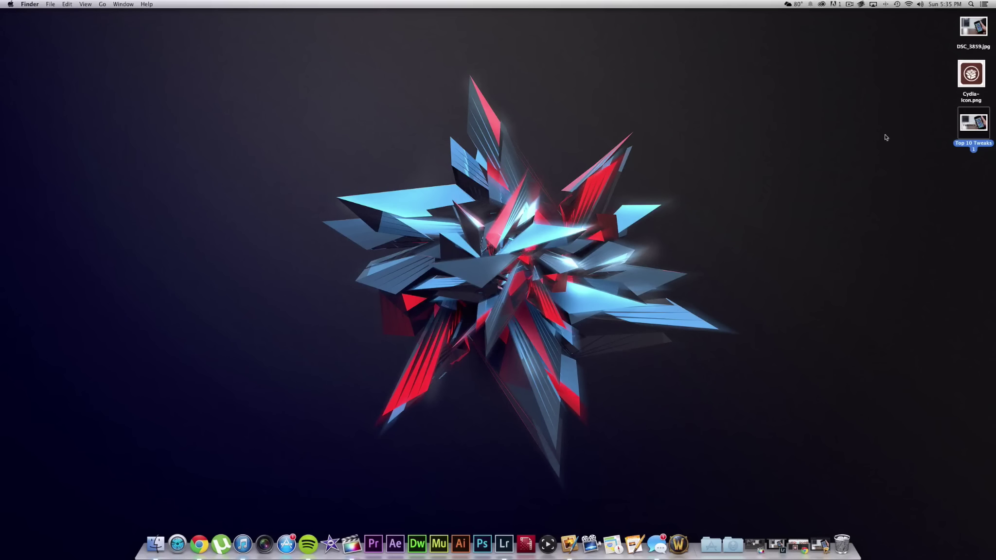
pyautogui.click(820, 544)
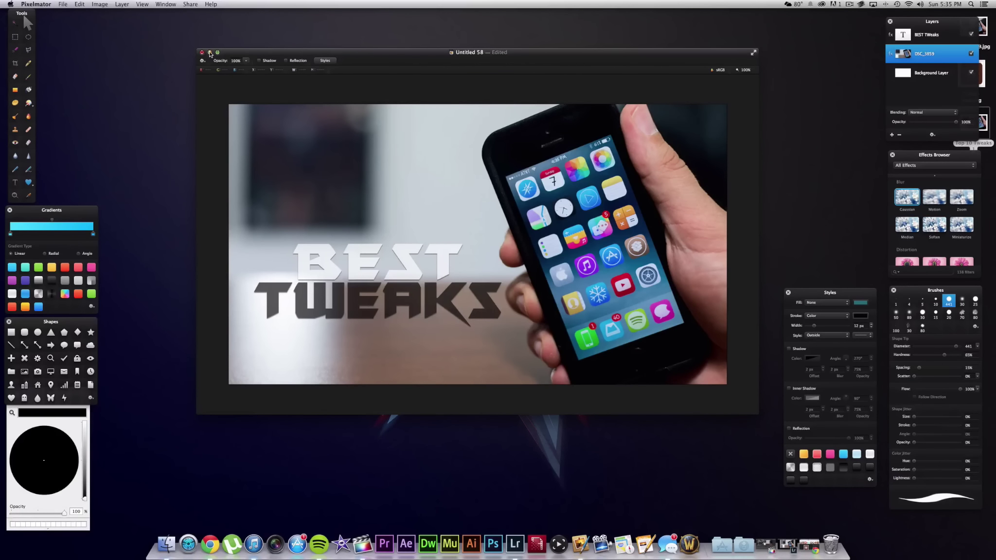
pyautogui.click(210, 52)
# - Create a new blank document 640 pixels wide and 360 pixels high
pyautogui.click(69, 5)
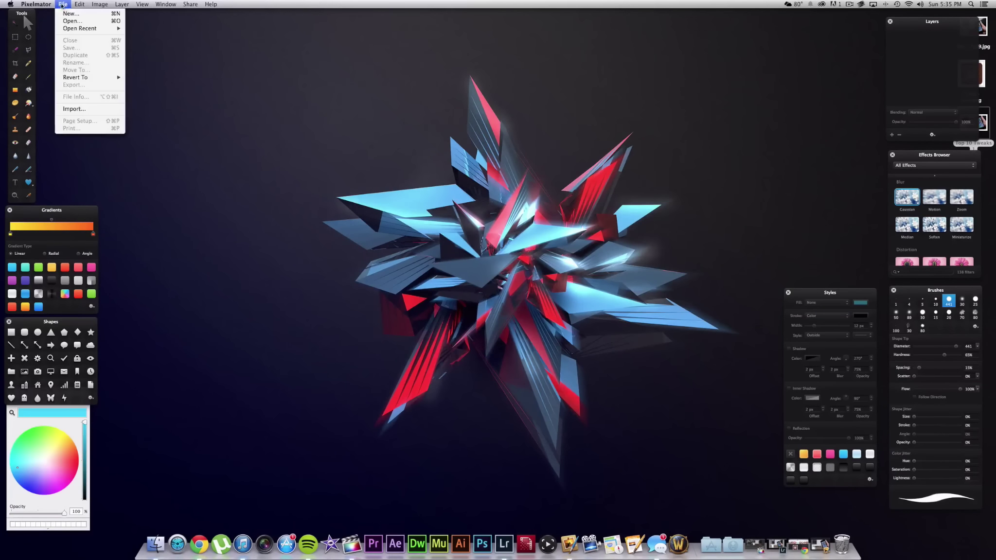
pyautogui.click(84, 16)
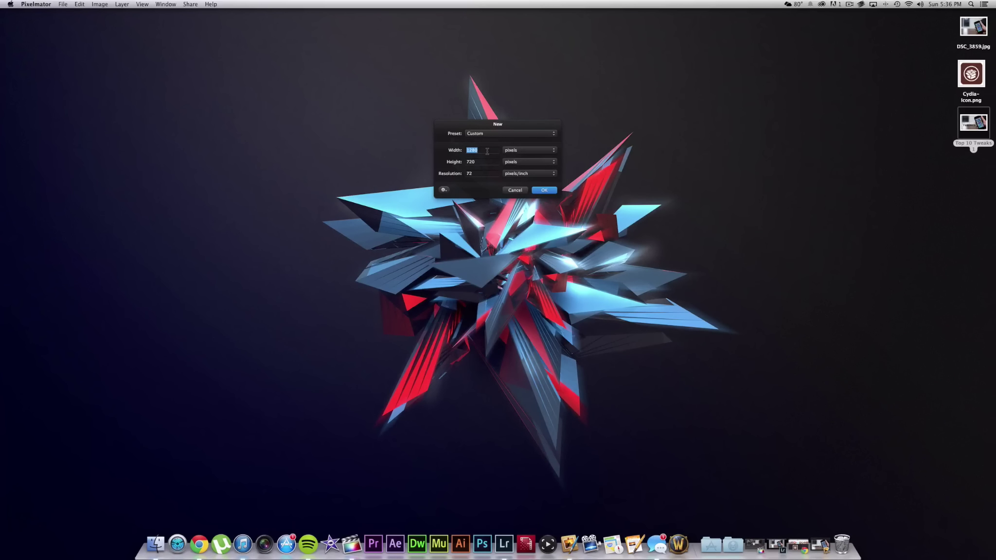
pyautogui.write('640')
pyautogui.press('Tab')
pyautogui.write('3')
pyautogui.click(545, 194)
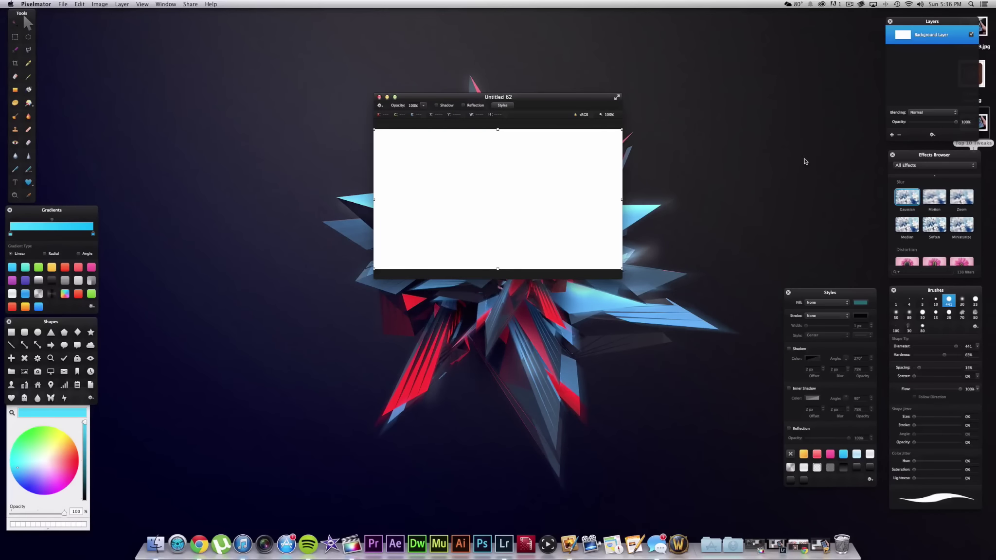
# - Place the "Top 10 Tweaks 1" image from the desktop in the new document and scale it to 50% to fill the canvas
pyautogui.moveTo(981, 130); pyautogui.dragTo(545, 186)
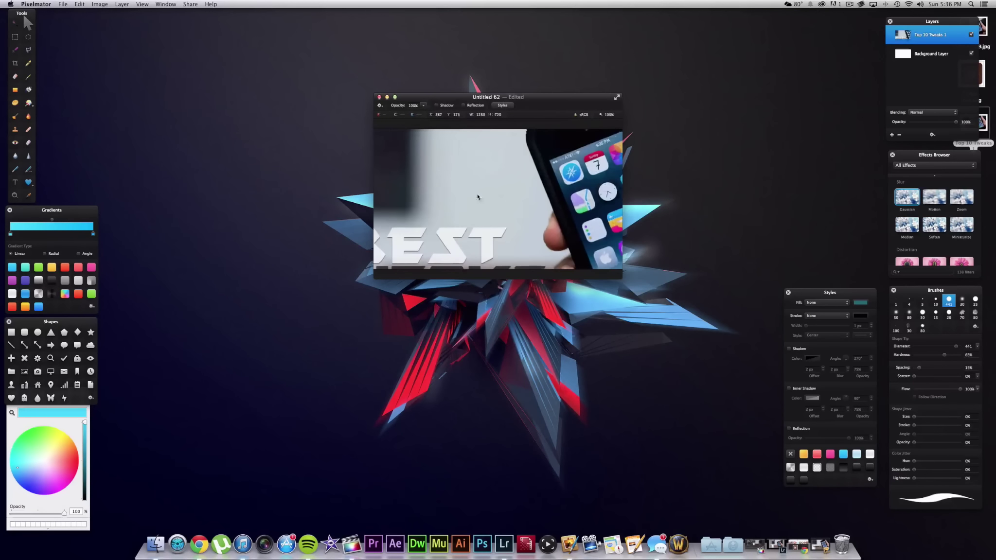
pyautogui.moveTo(512, 146)
pyautogui.mouseDown()
pyautogui.moveTo(508, 197)
pyautogui.moveTo(499, 168)
pyautogui.moveTo(503, 156)
pyautogui.moveTo(502, 185)
pyautogui.moveTo(503, 154)
pyautogui.moveTo(502, 207)
pyautogui.moveTo(494, 143)
pyautogui.mouseUp()
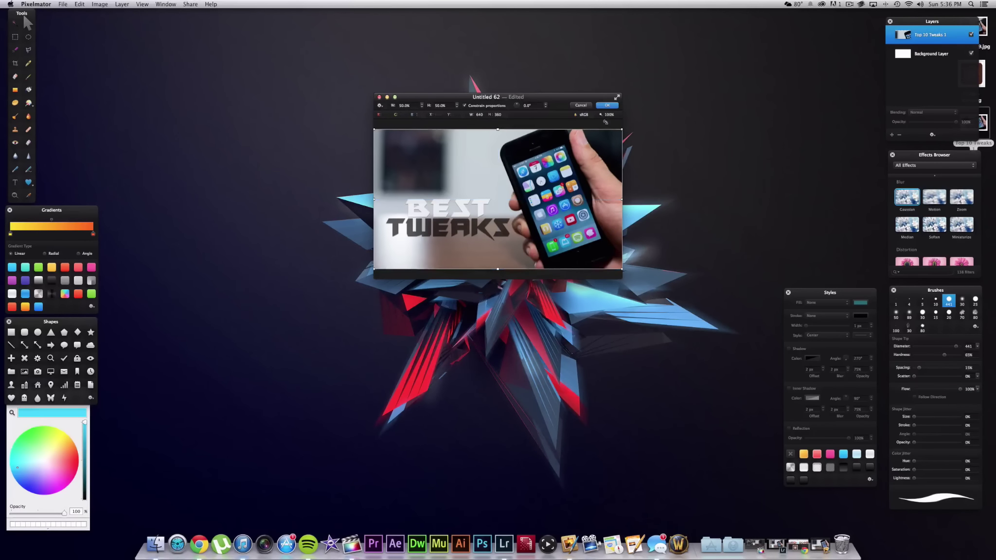
pyautogui.click(607, 106)
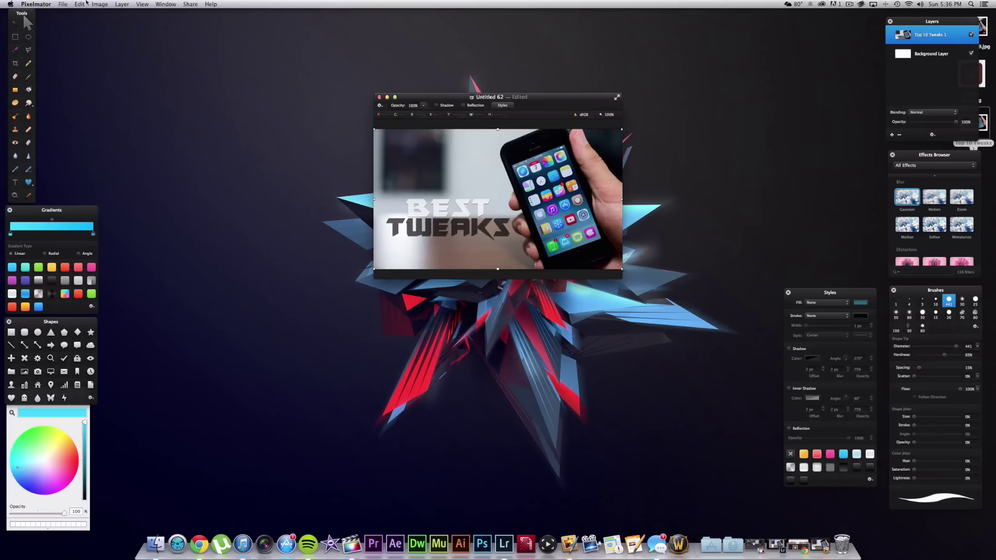
# - Export the smaller thumbnail to the Desktop as a PNG named "Top 10 Tweaks EiD"
pyautogui.click(63, 4)
pyautogui.click(74, 86)
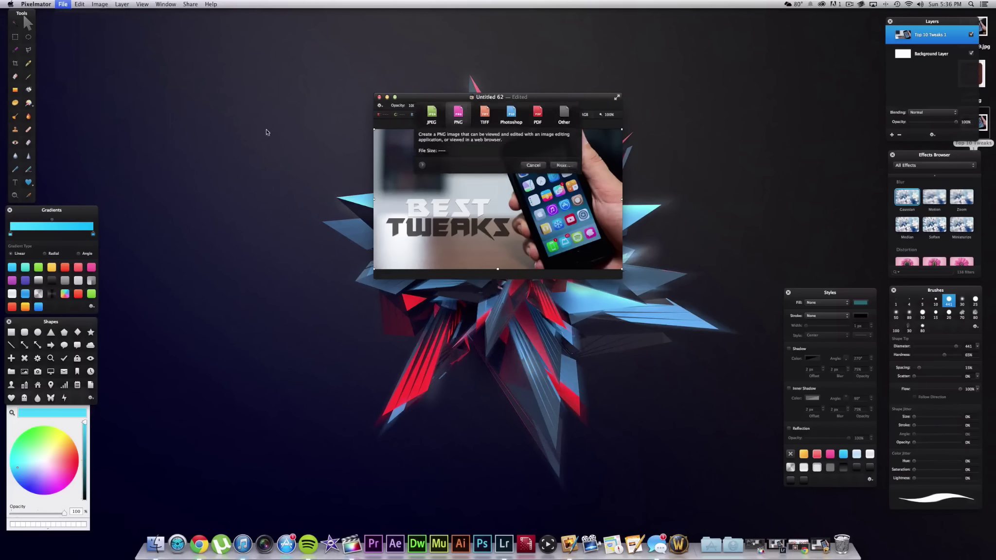
pyautogui.press('Return')
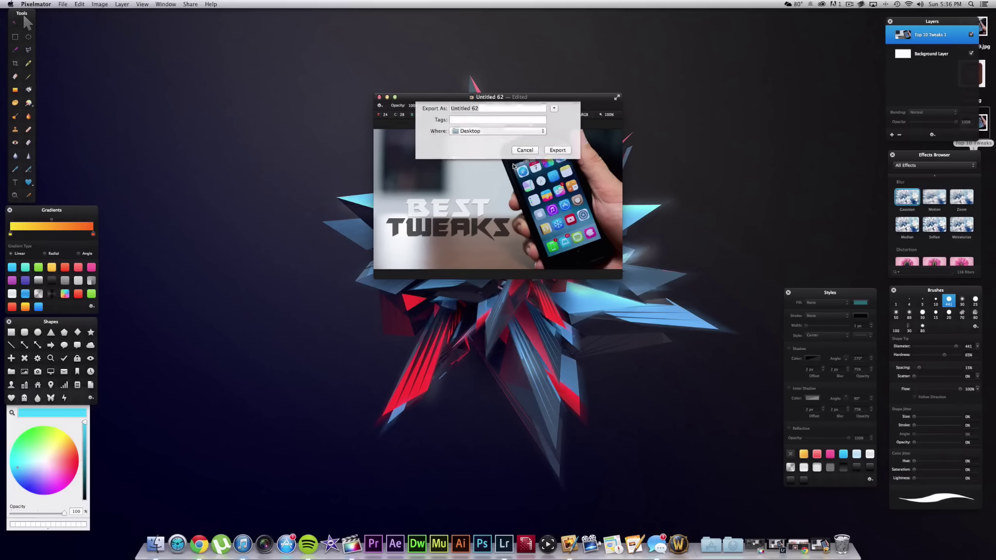
pyautogui.write('To')
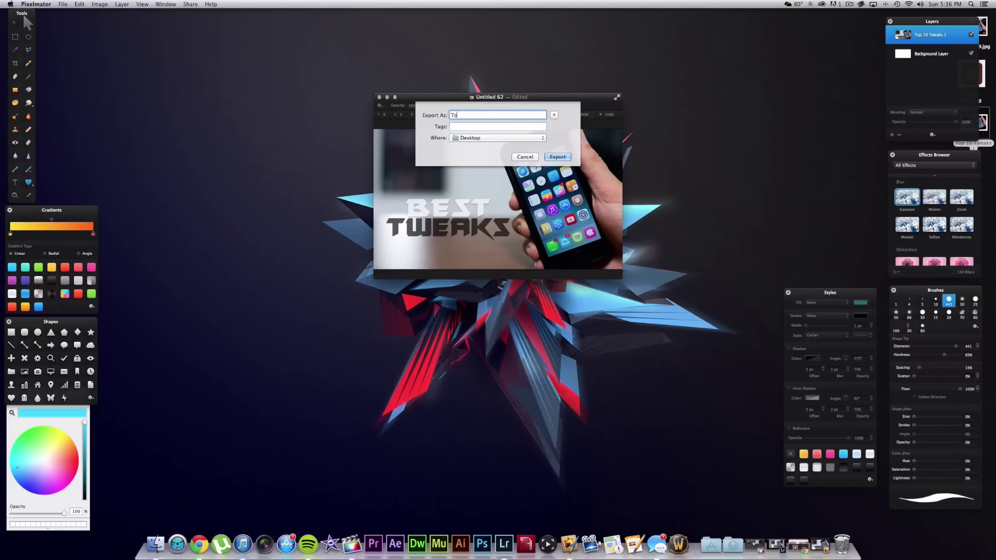
pyautogui.write('p 10 Tweaks EiD')
pyautogui.click(556, 156)
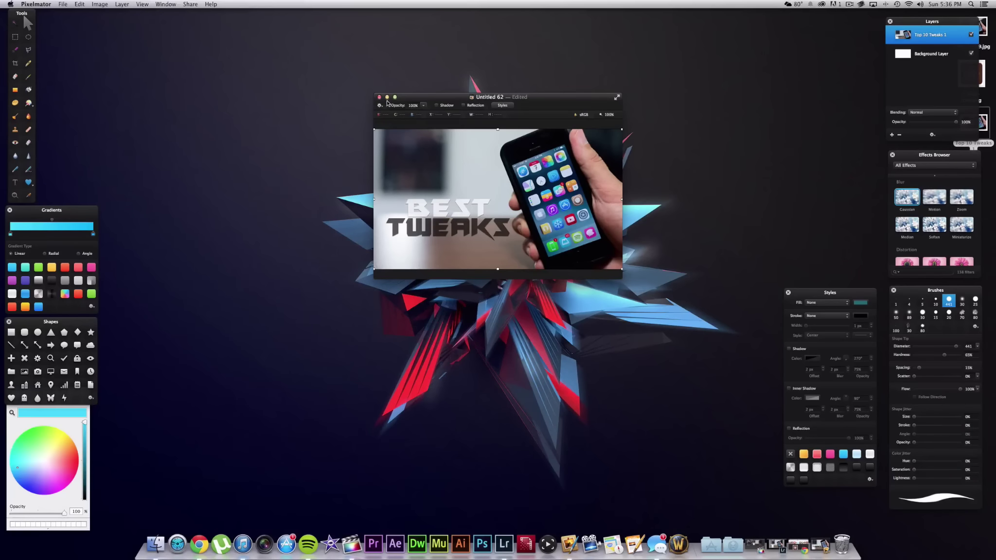
# - Minimise the document, then view the exported "Top 10 Tweaks 1" image in Preview with its window centred on the screen
pyautogui.click(388, 98)
pyautogui.click(479, 113)
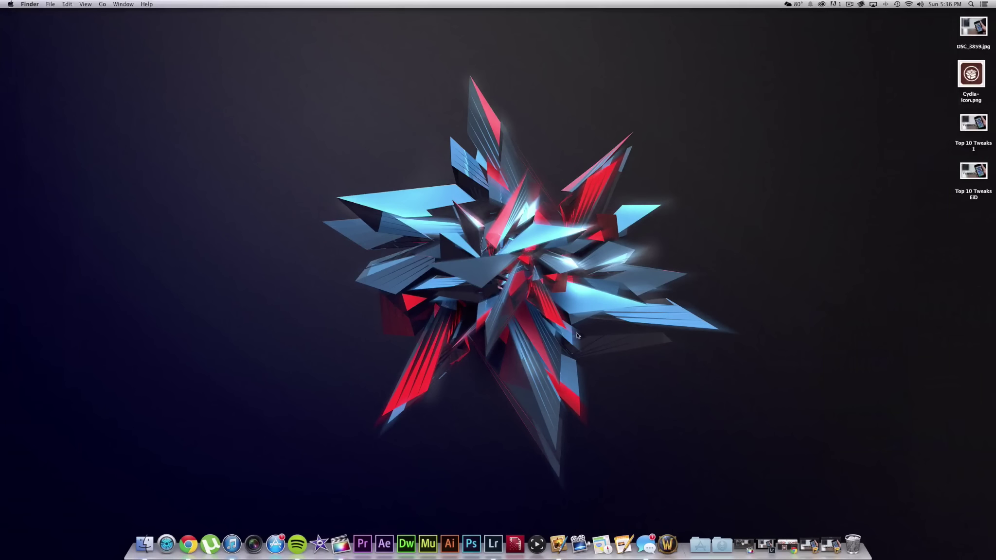
pyautogui.doubleClick(965, 121)
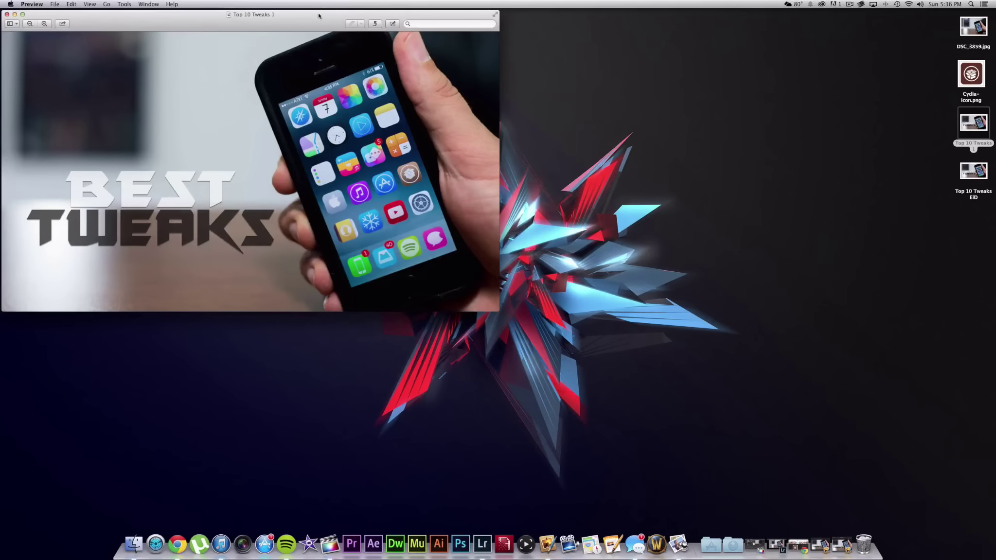
pyautogui.moveTo(301, 17); pyautogui.dragTo(520, 116)
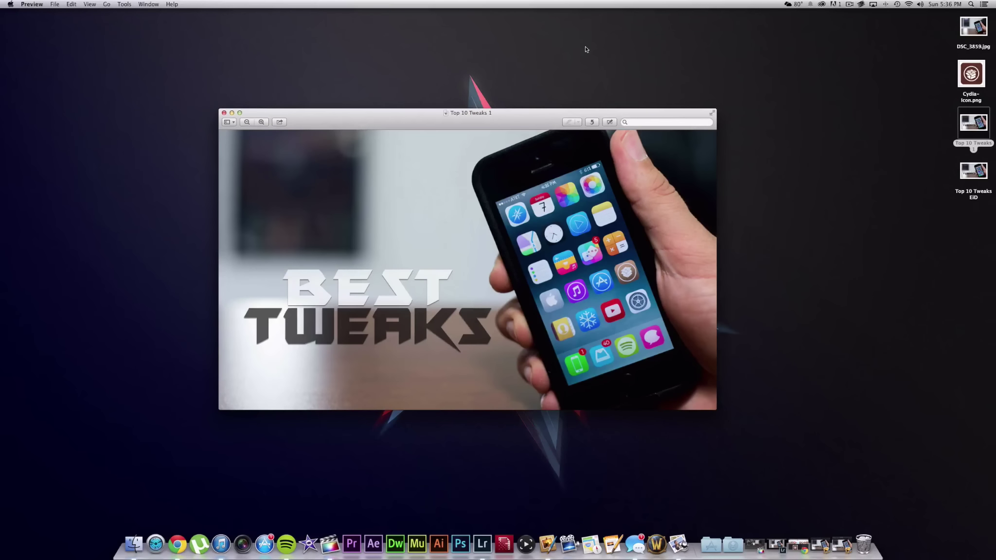